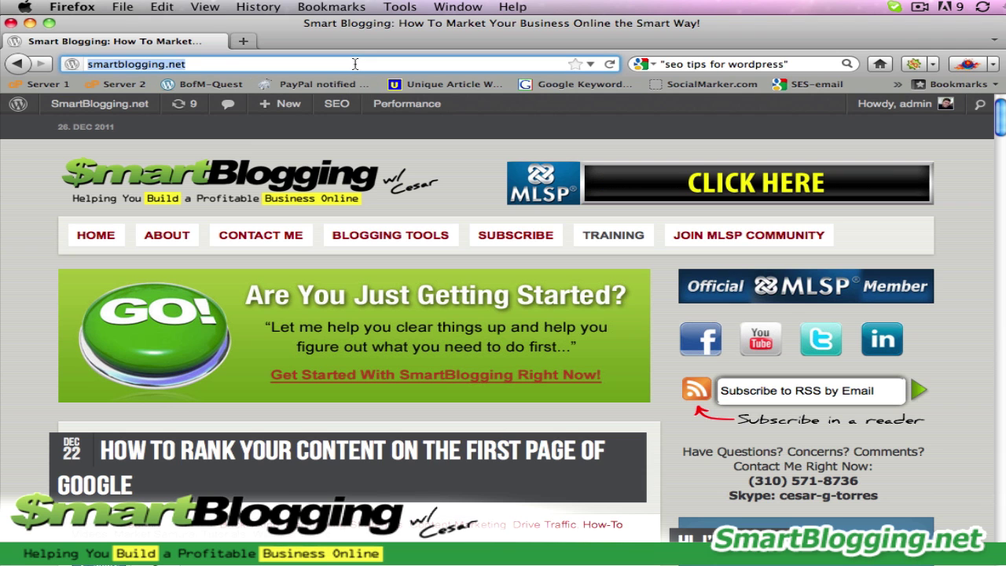
- Open the WordPress dashboard at smartblogging.net/wp-admin and go to the page for adding new plugins
{"action": "type", "text": "/wp-admin"}
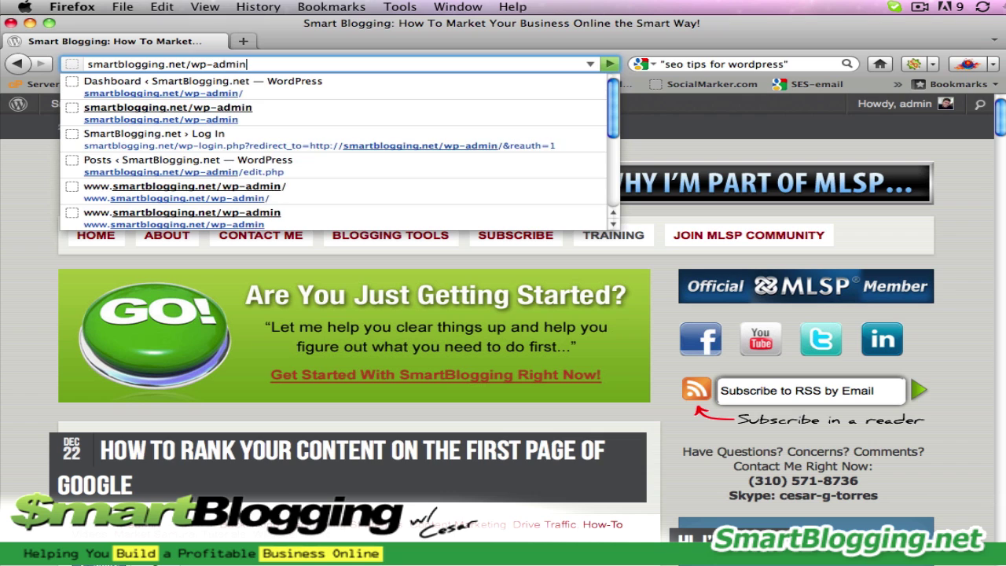
{"action": "key", "text": "Return"}
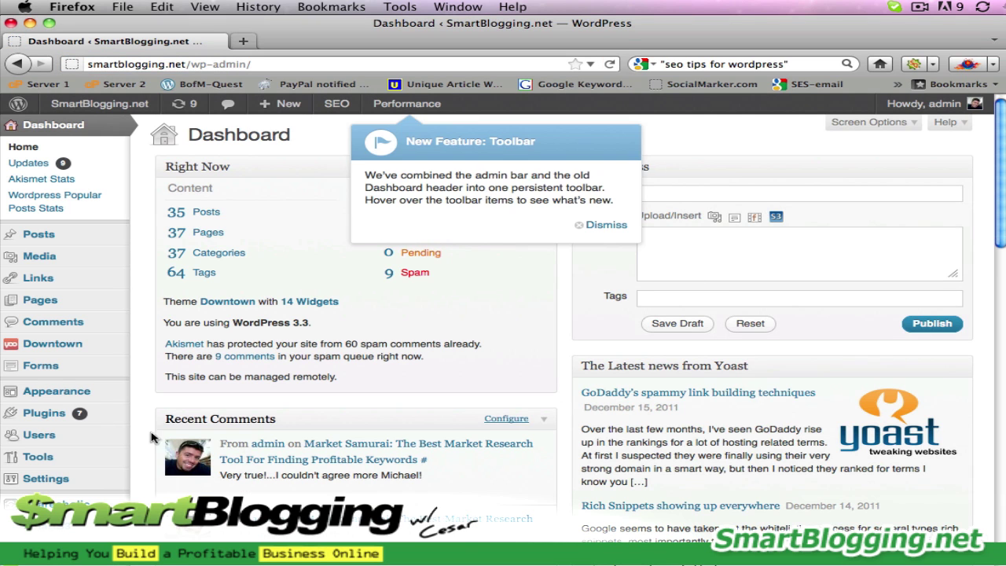
{"action": "mouse_move", "coordinate": [27, 416]}
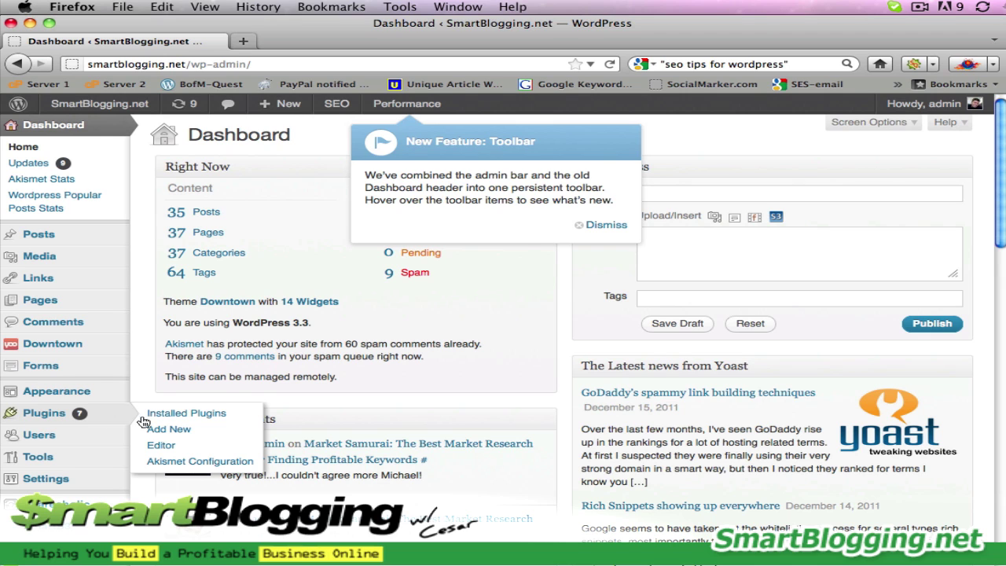
{"action": "left_click", "coordinate": [179, 433]}
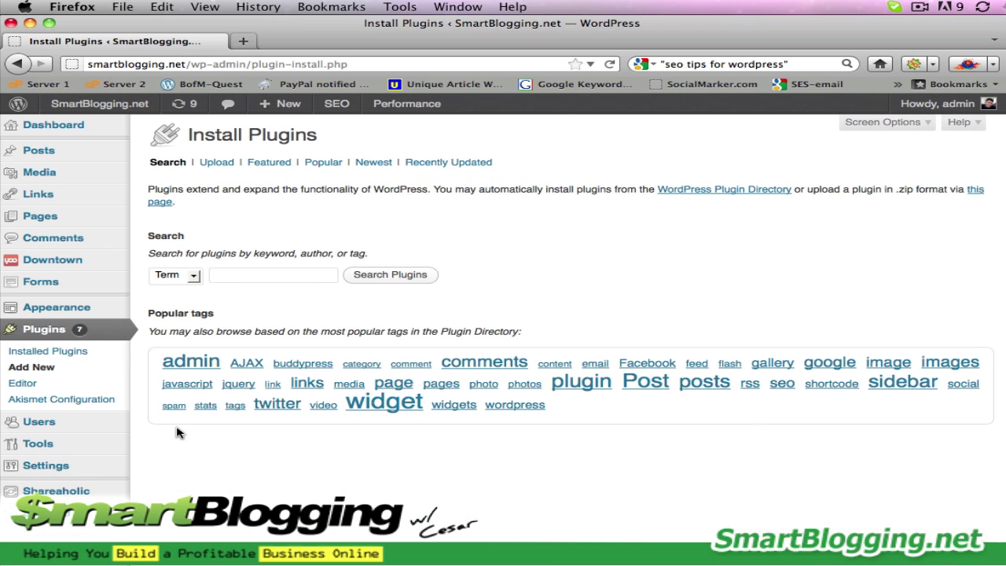
- Search the plugin directory for "wordpress seo" and check the WordPress SEO by Yoast entry
{"action": "left_click", "coordinate": [261, 275]}
{"action": "type", "text": "wor"}
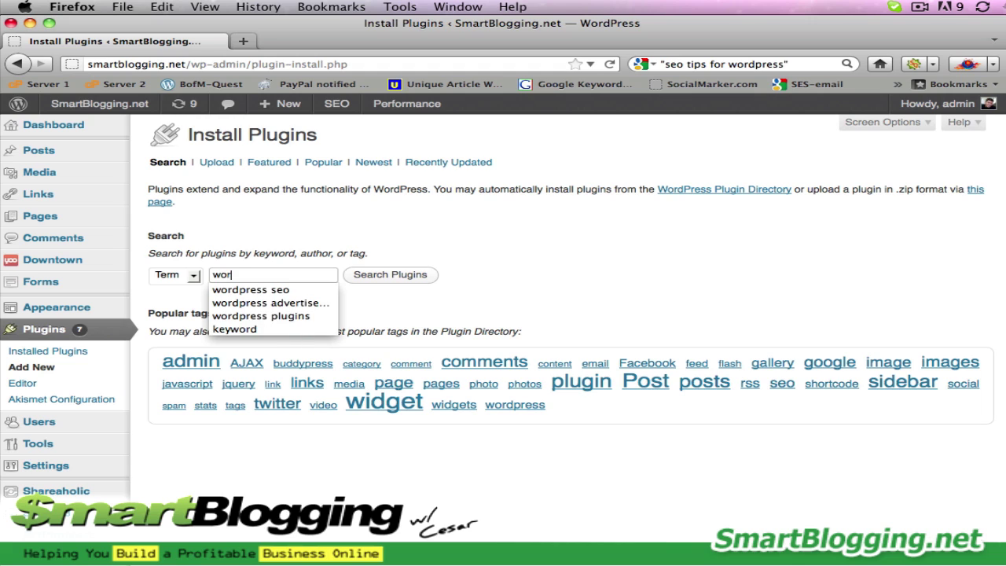
{"action": "type", "text": "dpress seo"}
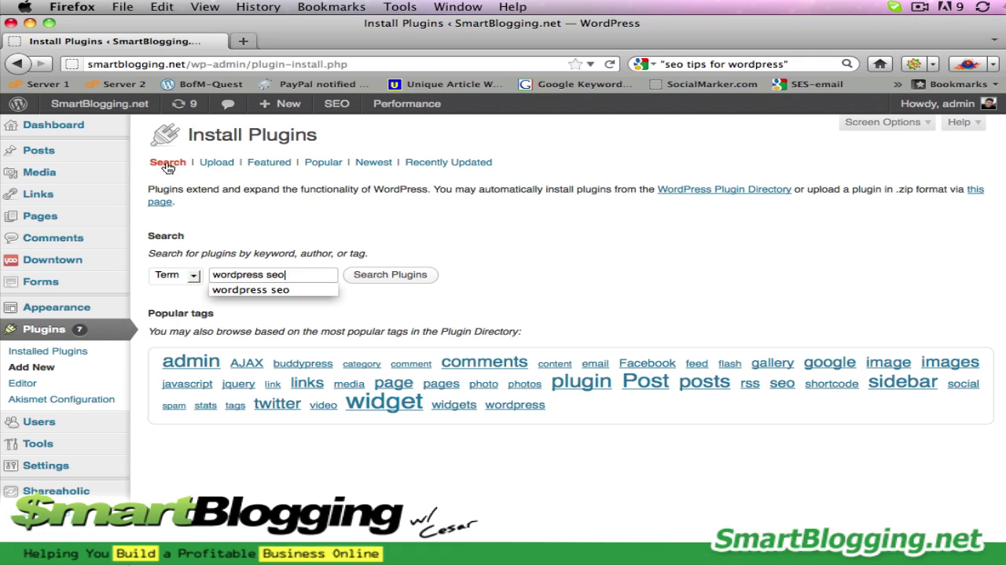
{"action": "left_click", "coordinate": [285, 242]}
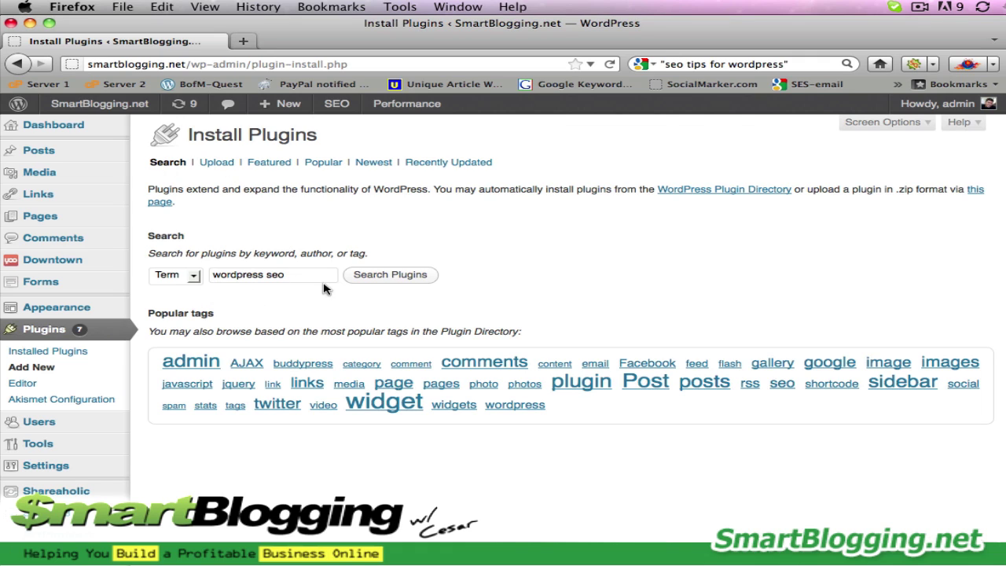
{"action": "left_click", "coordinate": [390, 276]}
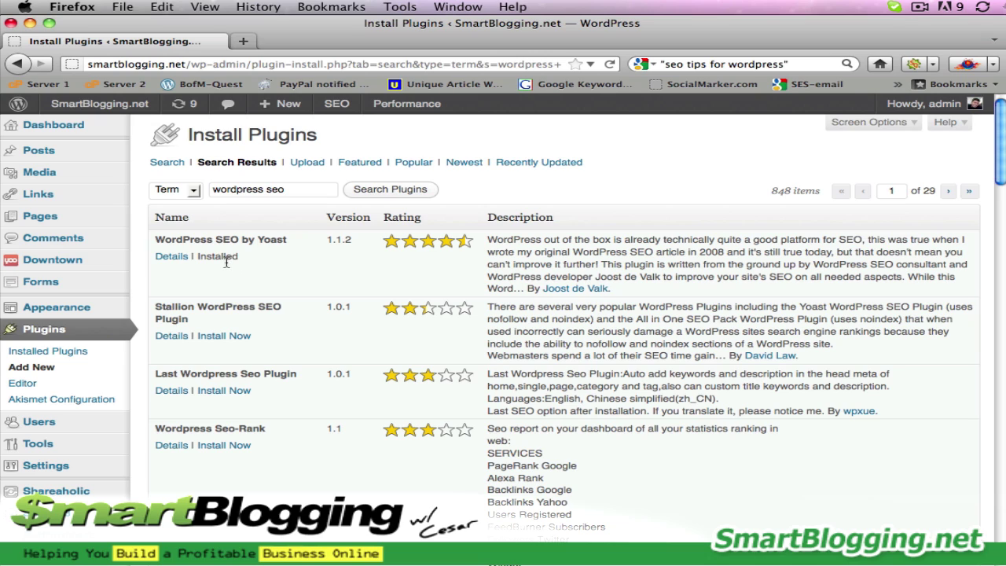
{"action": "mouse_move", "coordinate": [222, 261]}
- Start a new blog post and paste the article text copied from the Untitled 2 text document into its body
{"action": "mouse_move", "coordinate": [44, 150]}
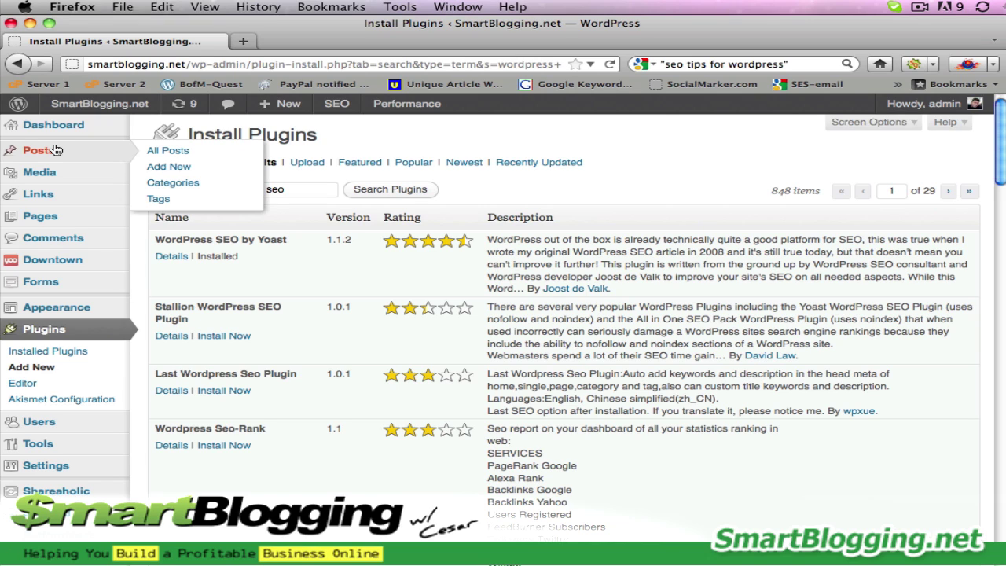
{"action": "left_click", "coordinate": [173, 172]}
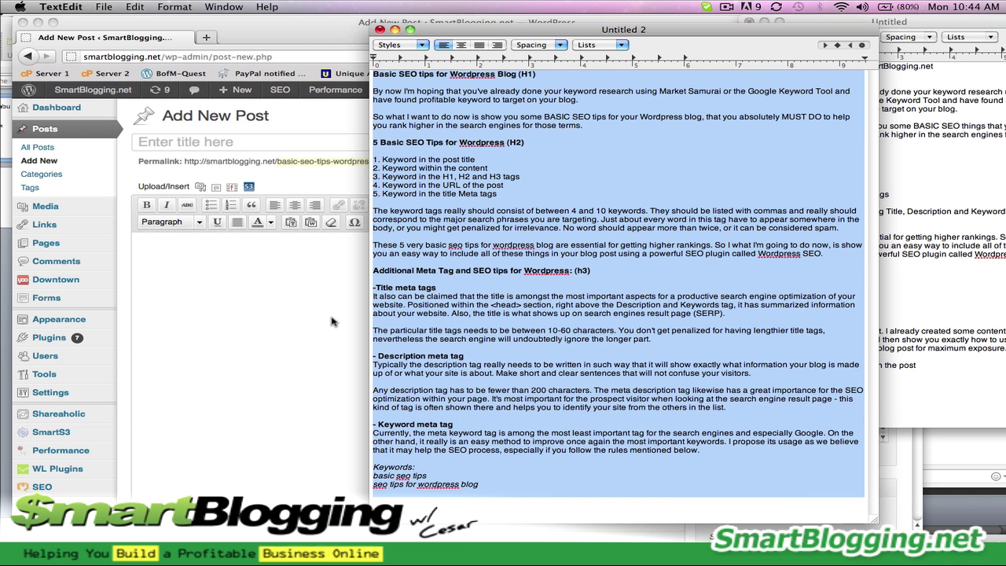
{"action": "left_click", "coordinate": [382, 375]}
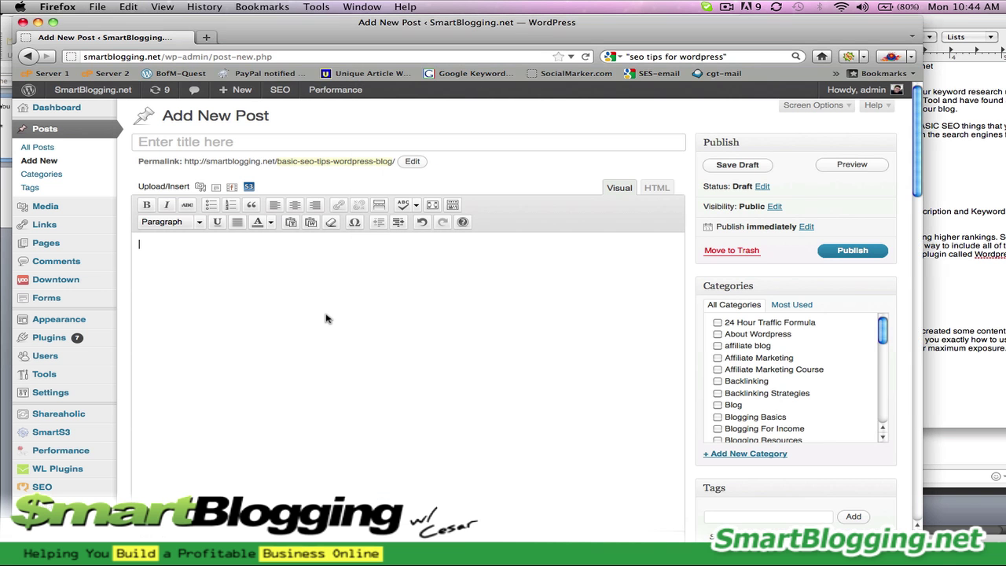
{"action": "key", "text": "super+v"}
{"action": "scroll", "coordinate": [326, 317], "scroll_direction": "up", "scroll_amount": 10}
- Move the article's first line from the body into the post title, leaving it as "Basic SEO tips for Wordpress Blog" without "(H1)"
{"action": "left_click_drag", "start_coordinate": [302, 244], "coordinate": [284, 244]}
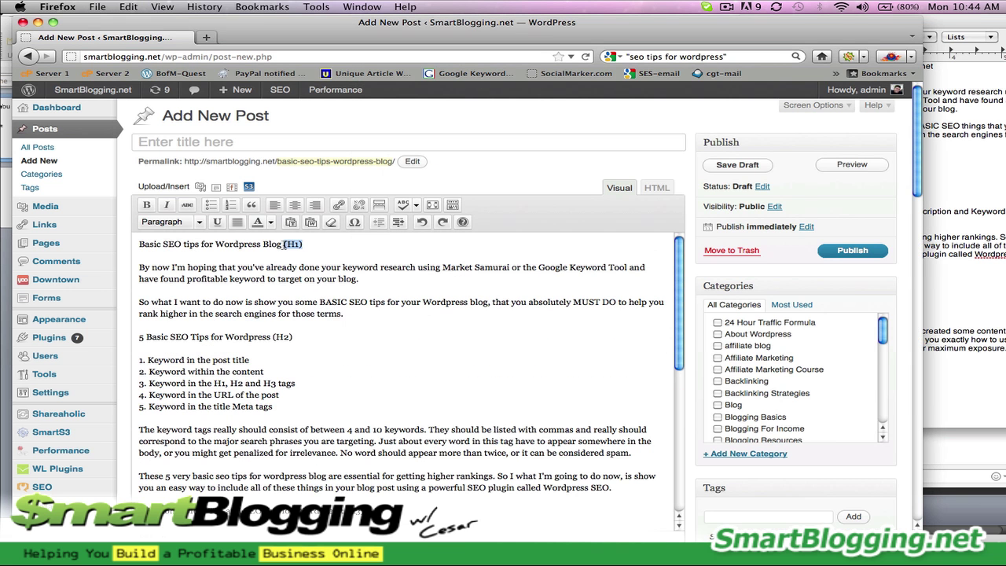
{"action": "left_click", "coordinate": [331, 254]}
{"action": "key", "text": "super+shift+Left"}
{"action": "key", "text": "super+c"}
{"action": "key", "text": "BackSpace"}
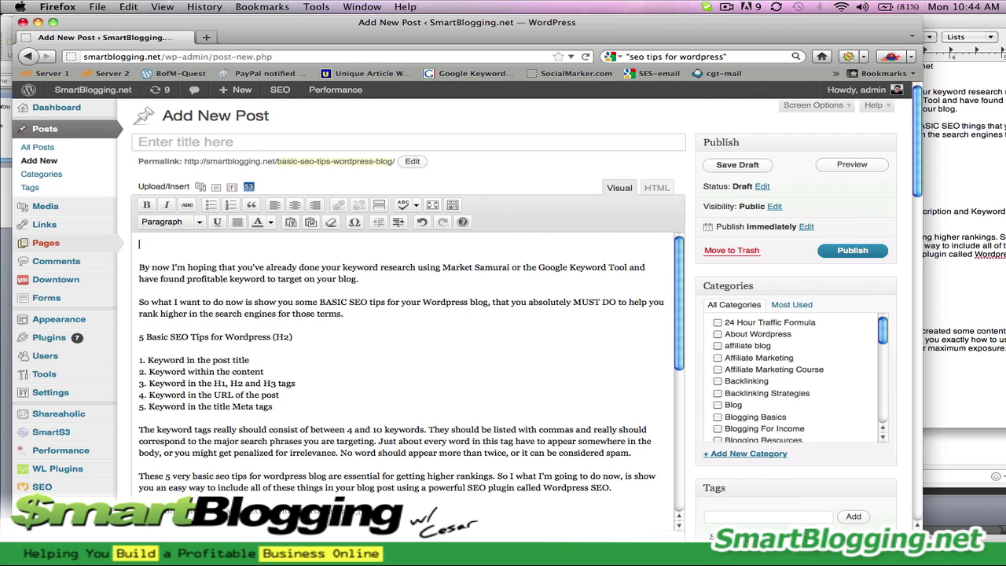
{"action": "left_click", "coordinate": [177, 148]}
{"action": "key", "text": "super+v"}
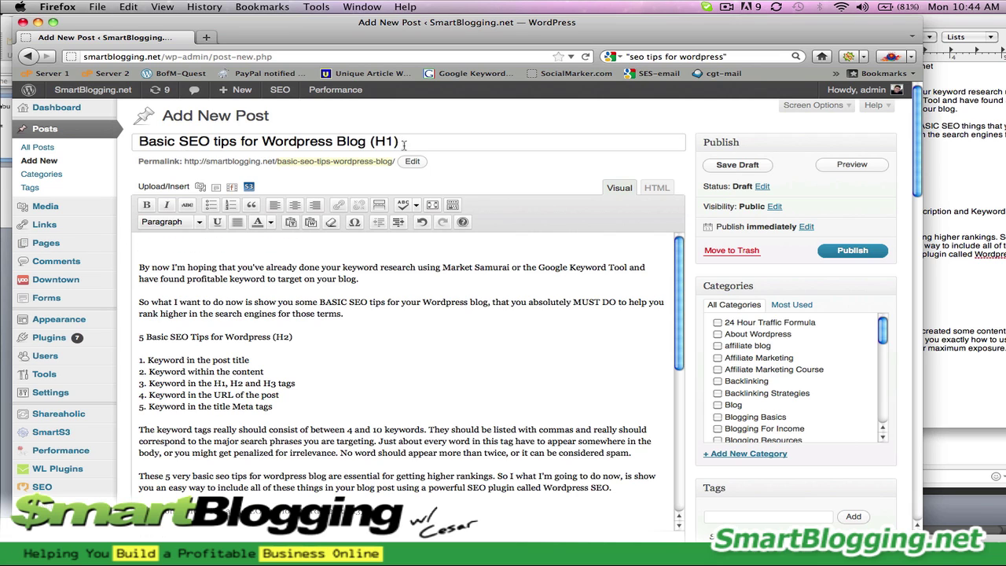
{"action": "key", "text": "BackSpace"}
{"action": "key", "text": "BackSpace"}
{"action": "key", "text": "BackSpace"}
- Undo the last deletion in the body, and delete the "(H1)" line together with the blank line below it
{"action": "left_click", "coordinate": [422, 222]}
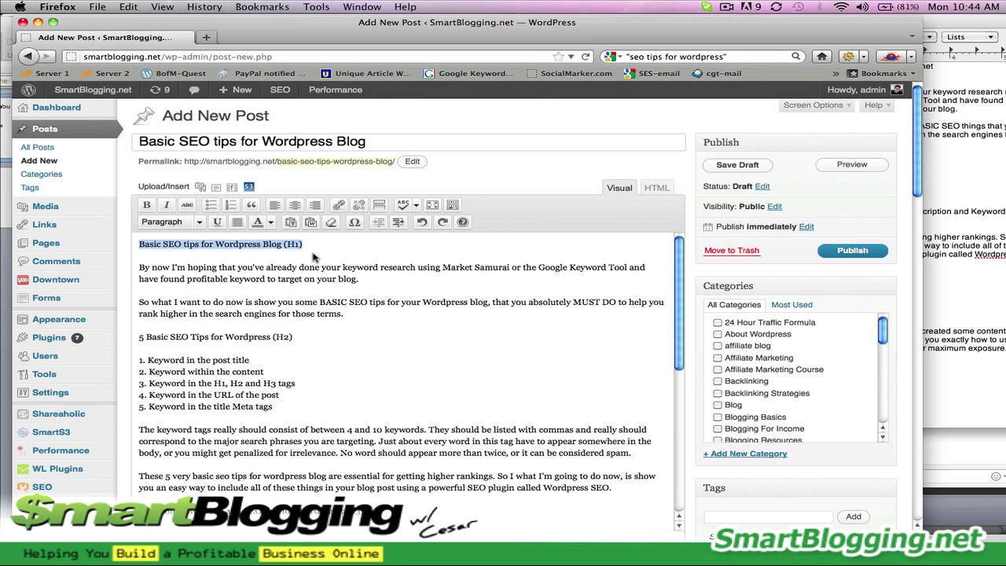
{"action": "key", "text": "BackSpace"}
{"action": "key", "text": "BackSpace"}
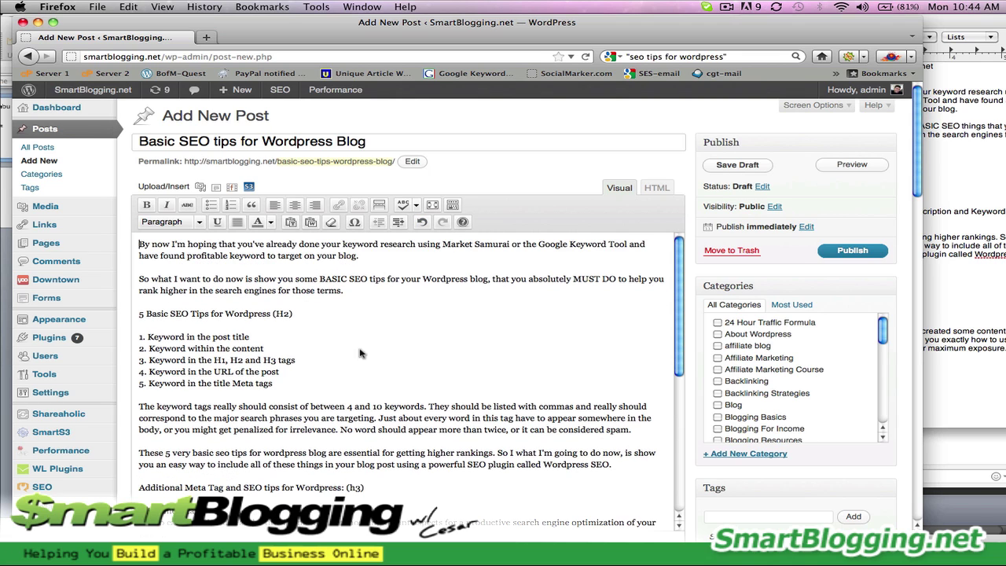
- Review the subheading marked H2, the keyword list at the end of the body and the keyword phrases in the post title
{"action": "left_click", "coordinate": [307, 319]}
{"action": "scroll", "coordinate": [682, 313], "scroll_direction": "down", "scroll_amount": 1}
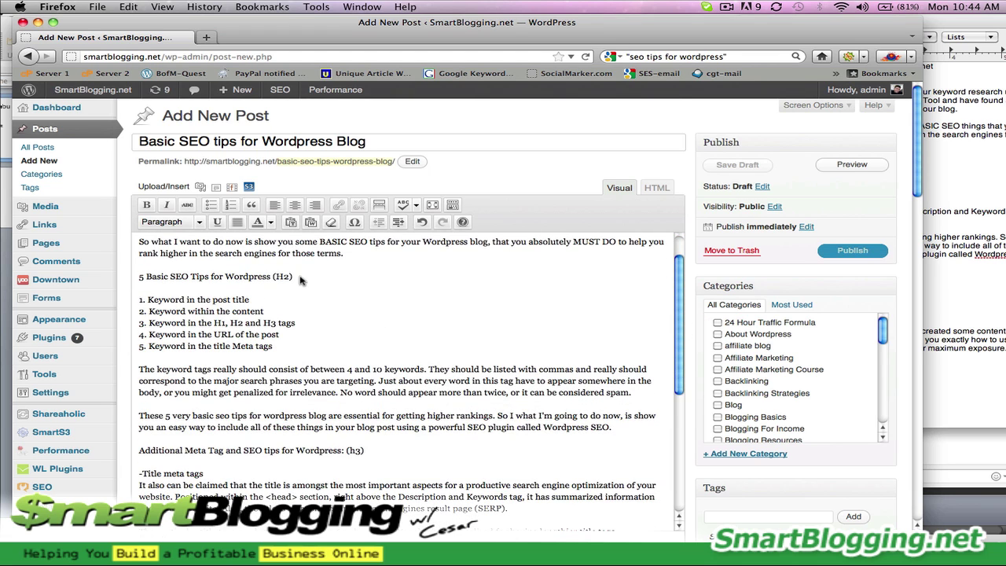
{"action": "left_click_drag", "start_coordinate": [168, 286], "coordinate": [132, 285]}
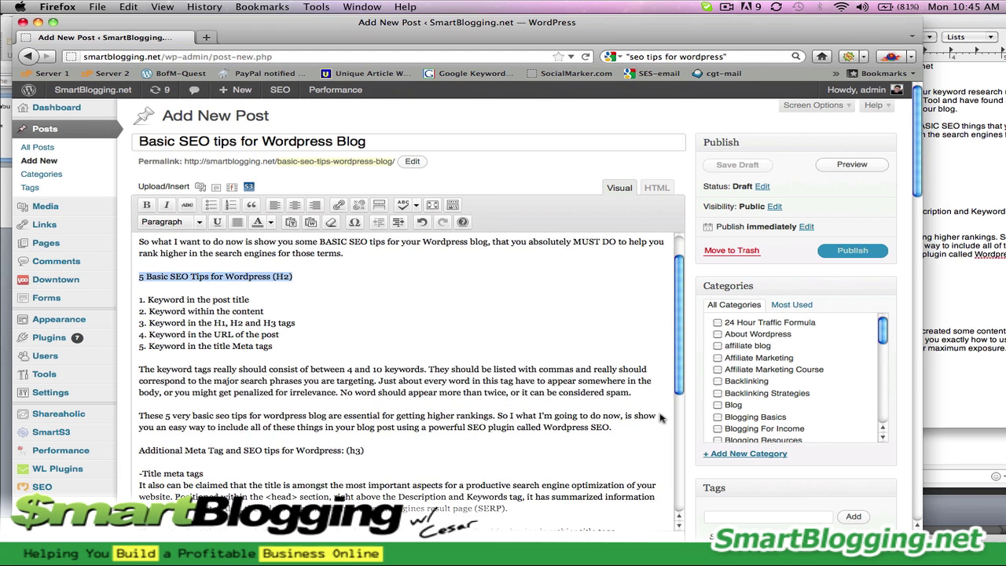
{"action": "scroll", "coordinate": [677, 354], "scroll_direction": "down", "scroll_amount": 5}
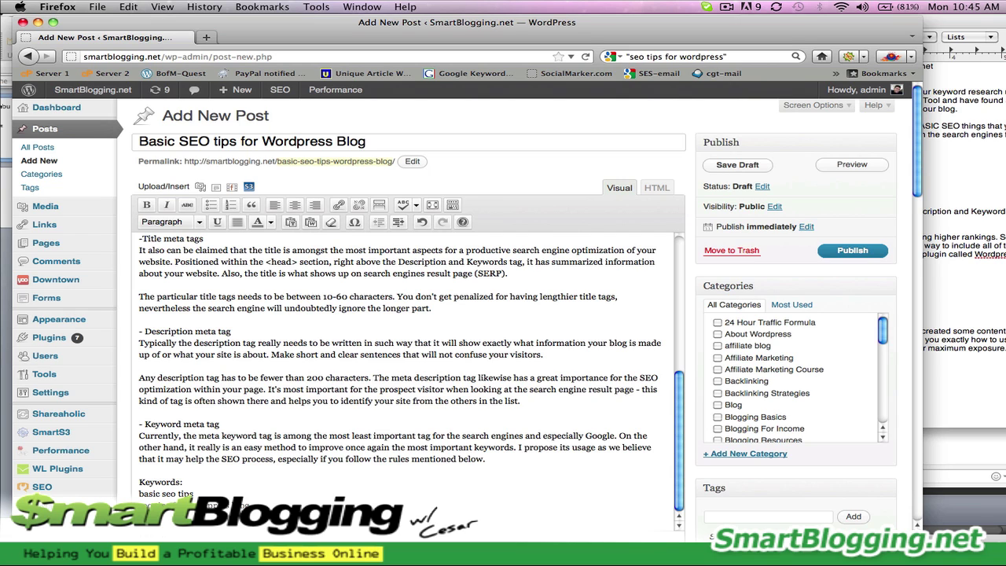
{"action": "left_click_drag", "start_coordinate": [194, 494], "coordinate": [138, 493]}
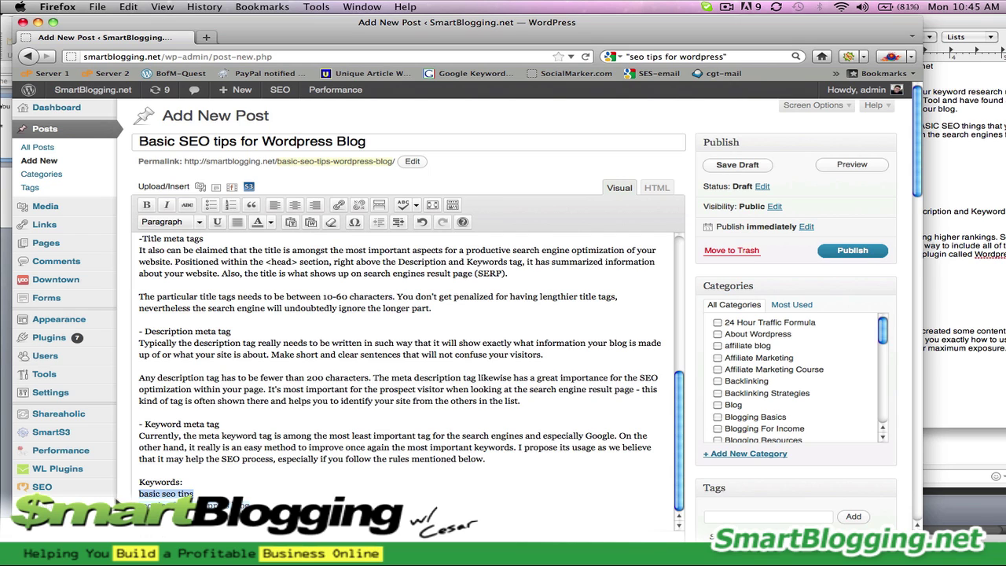
{"action": "left_click", "coordinate": [138, 493]}
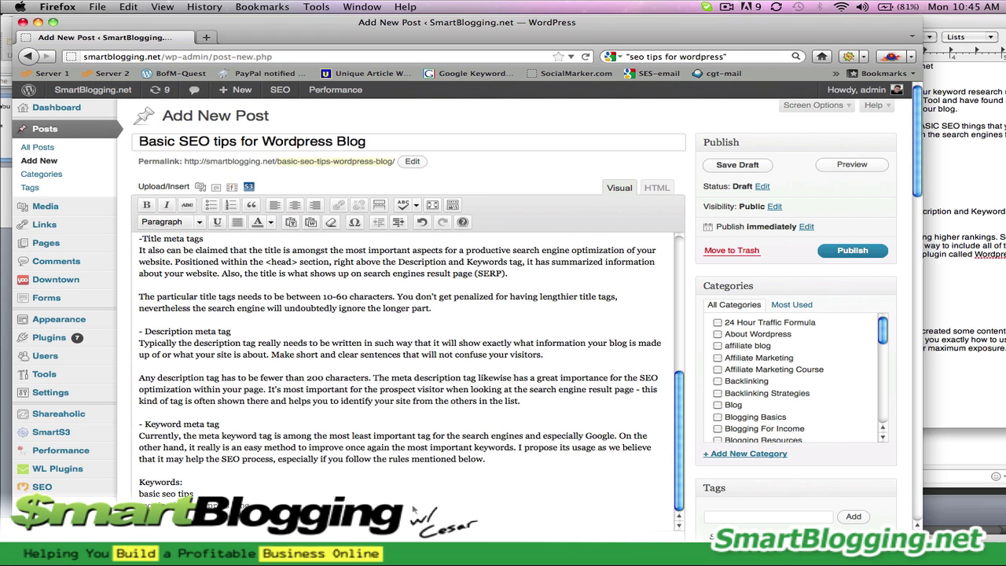
{"action": "left_click_drag", "start_coordinate": [680, 477], "coordinate": [676, 292]}
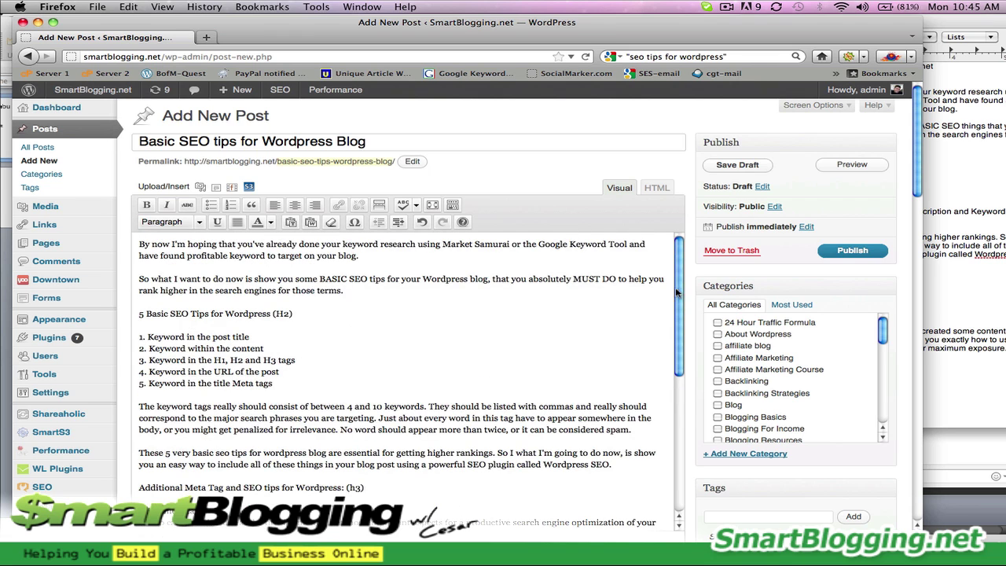
{"action": "left_click_drag", "start_coordinate": [140, 141], "coordinate": [242, 143]}
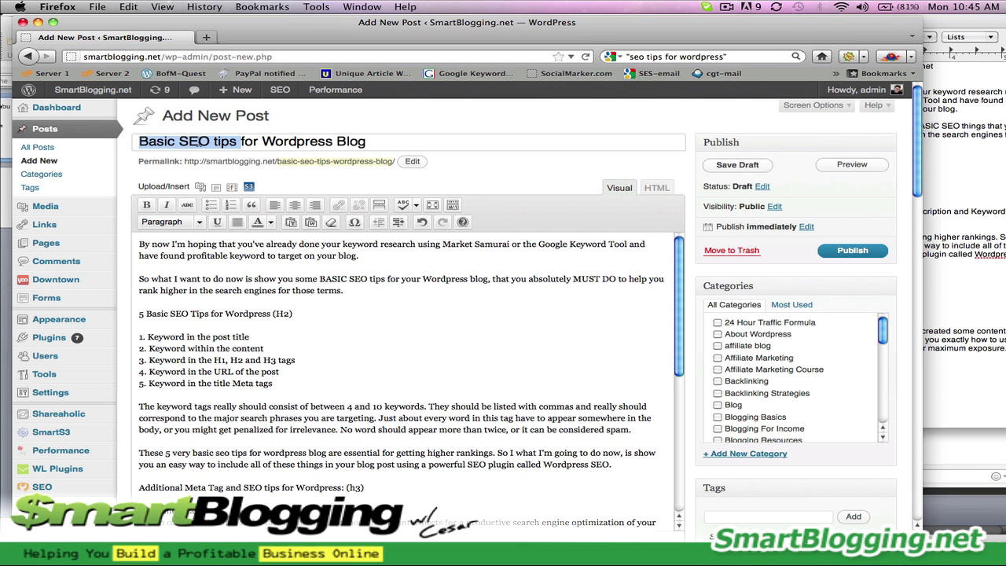
{"action": "left_click", "coordinate": [210, 142]}
{"action": "left_click_drag", "start_coordinate": [179, 142], "coordinate": [350, 152]}
{"action": "left_click", "coordinate": [367, 325]}
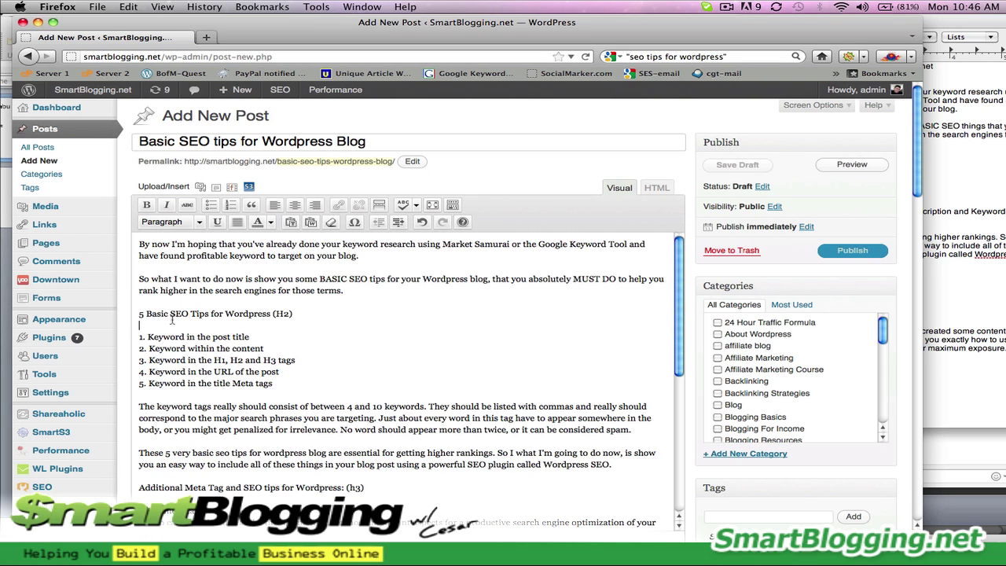
- Remove the "(H2)" marker from the "5 Basic SEO Tips for Wordpress" line
{"action": "left_click", "coordinate": [234, 314]}
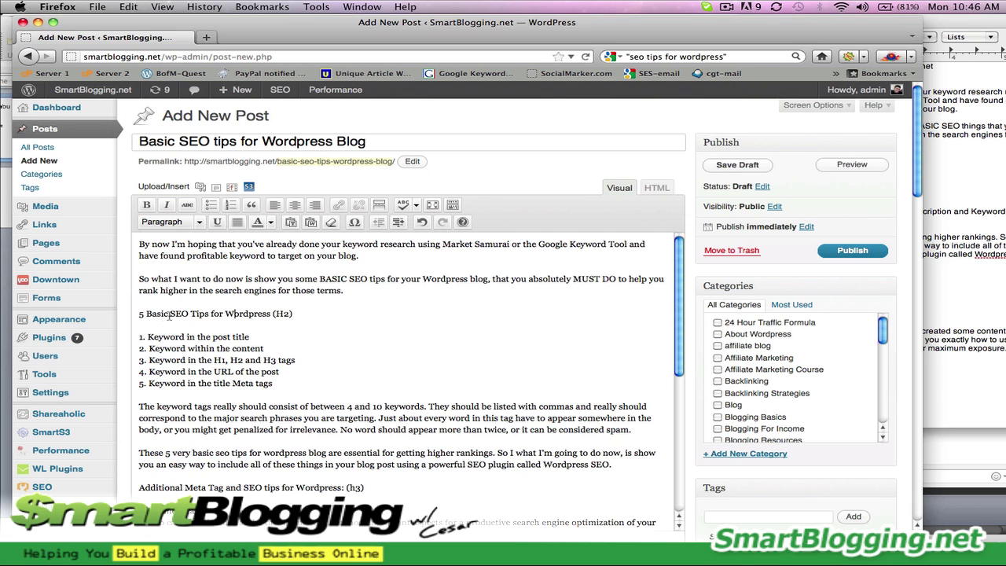
{"action": "key", "text": "BackSpace"}
{"action": "key", "text": "BackSpace"}
{"action": "left_click", "coordinate": [270, 314]}
{"action": "left_click_drag", "start_coordinate": [271, 315], "coordinate": [137, 318]}
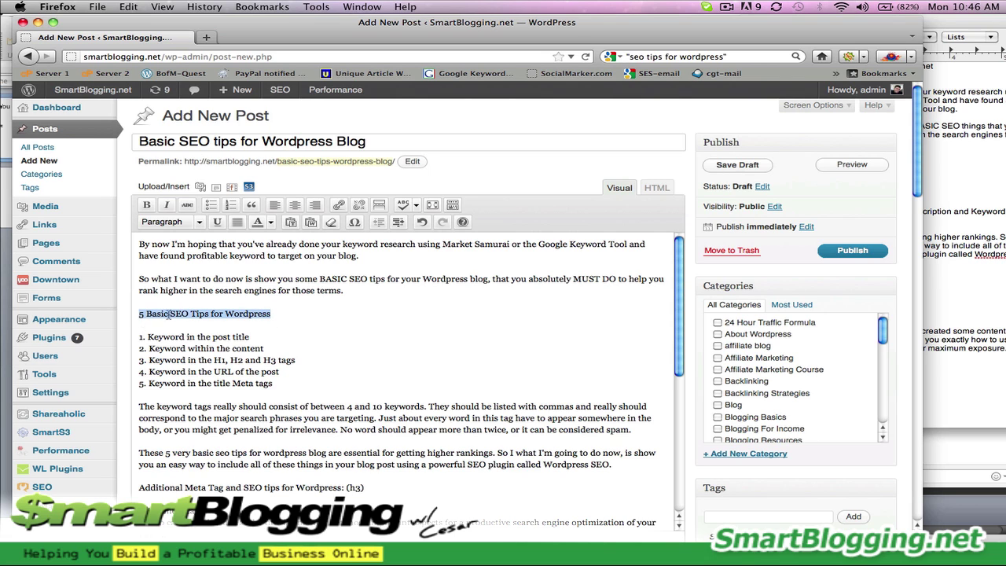
{"action": "left_click", "coordinate": [199, 222]}
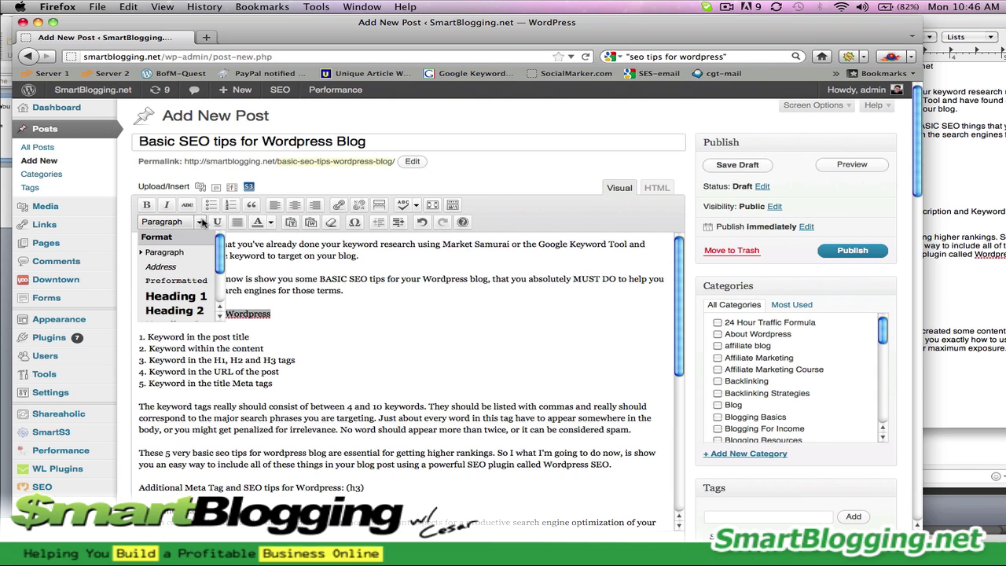
{"action": "left_click", "coordinate": [184, 311]}
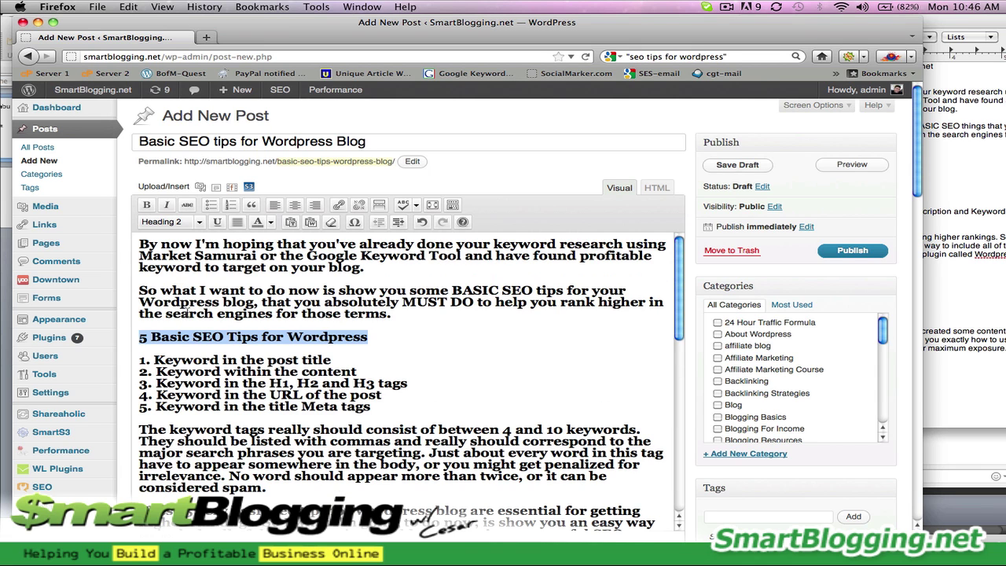
{"action": "key", "text": "ctrl+z"}
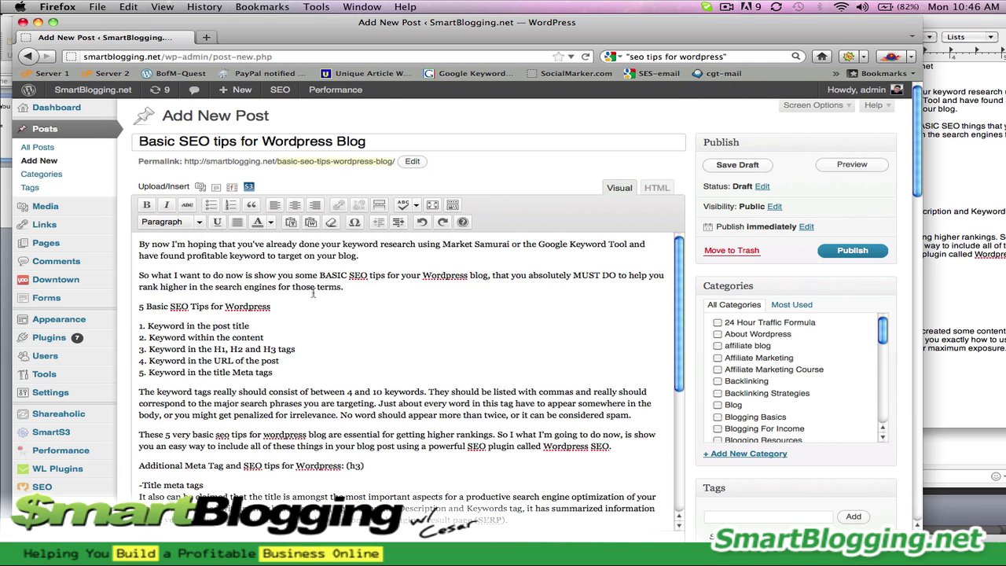
- Separate the "5 Basic SEO Tips for Wordpress" line from the list below it and format it as Heading 2
{"action": "key", "text": "Return"}
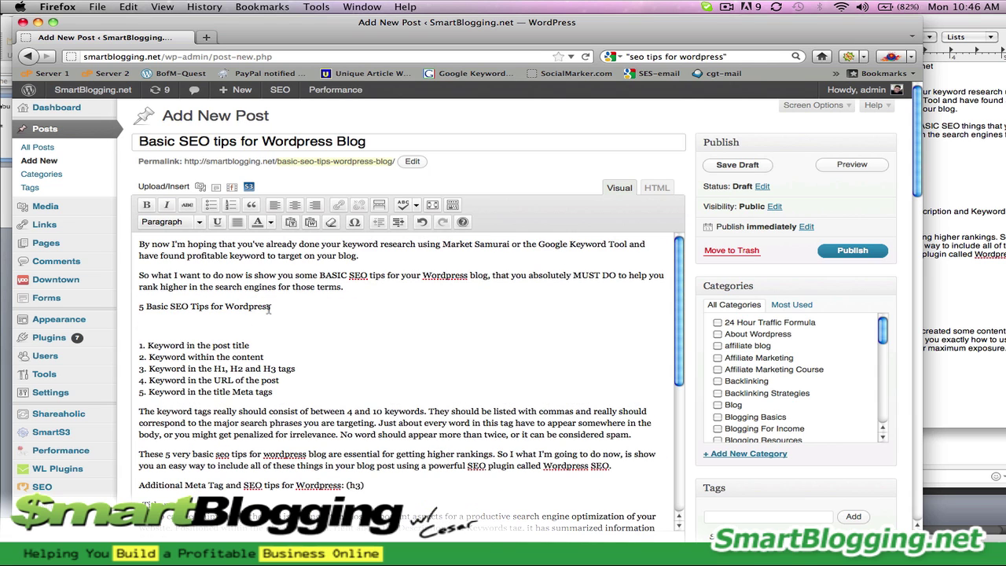
{"action": "triple_click", "coordinate": [270, 308]}
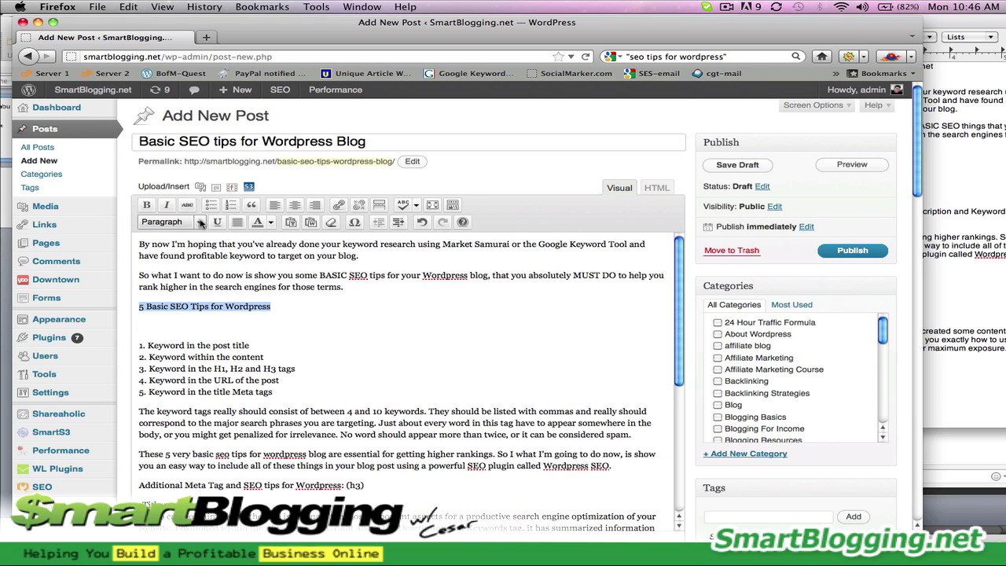
{"action": "left_click", "coordinate": [200, 222]}
{"action": "left_click", "coordinate": [175, 310]}
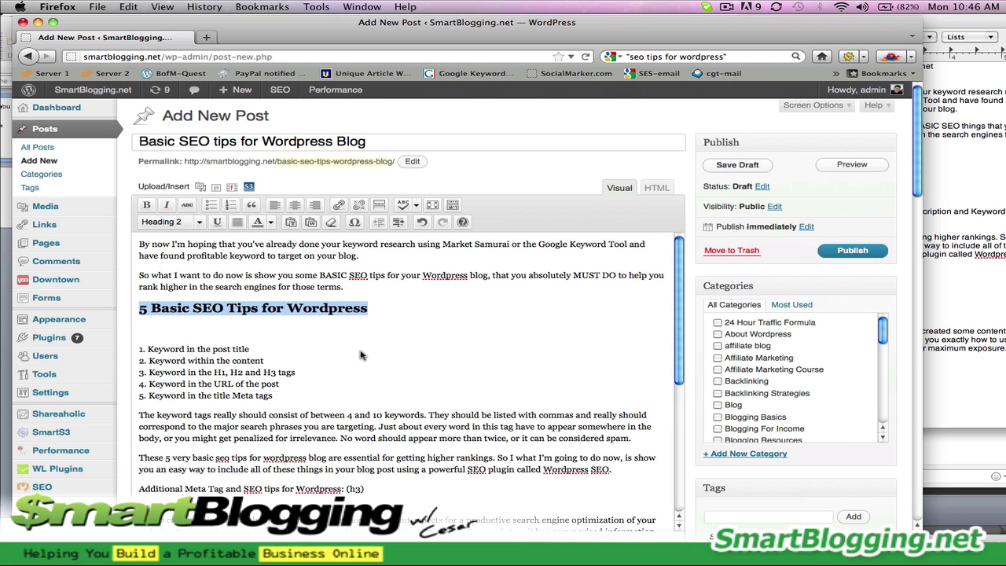
- Delete the empty line between the "5 Basic SEO Tips for Wordpress" heading and the numbered list, and check the heading's format
{"action": "left_click", "coordinate": [210, 334]}
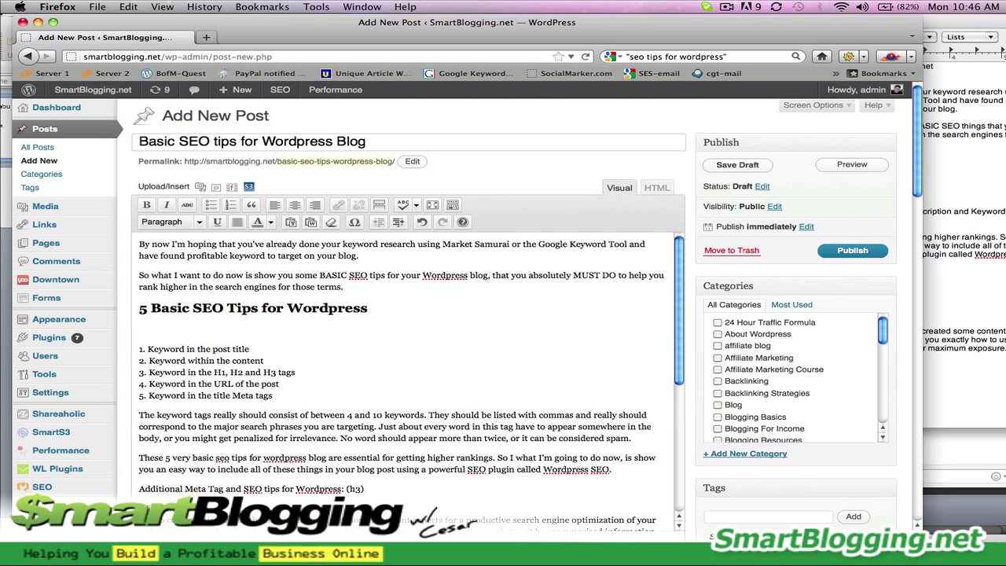
{"action": "key", "text": "BackSpace"}
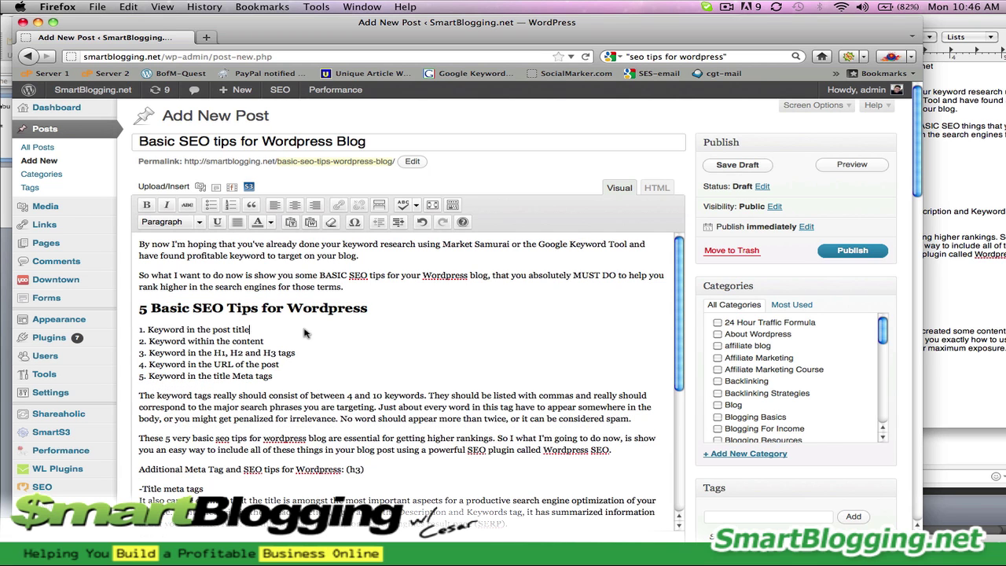
{"action": "double_click", "coordinate": [162, 310]}
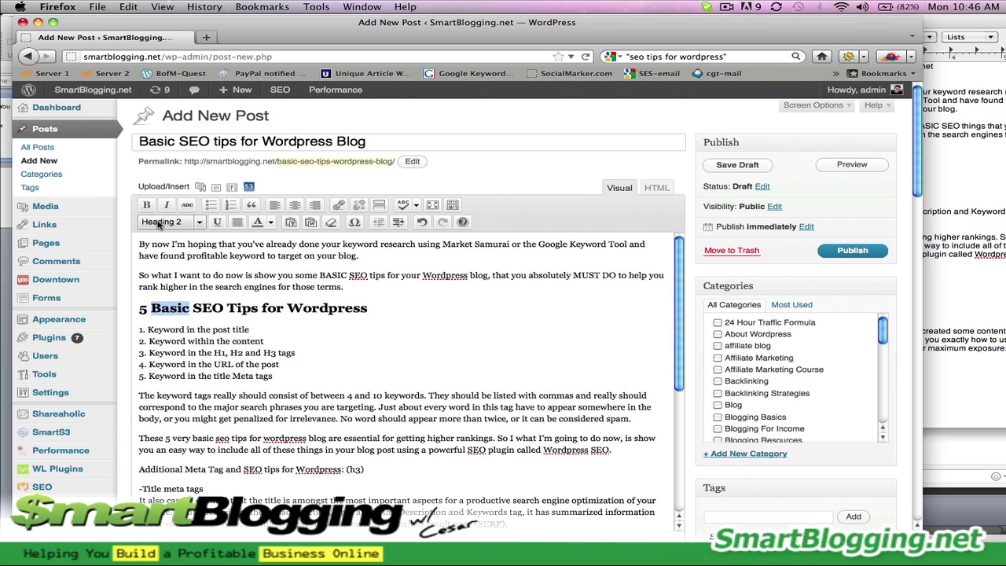
- Hide the editor's second row of formatting tools and show it again
{"action": "triple_click", "coordinate": [200, 311]}
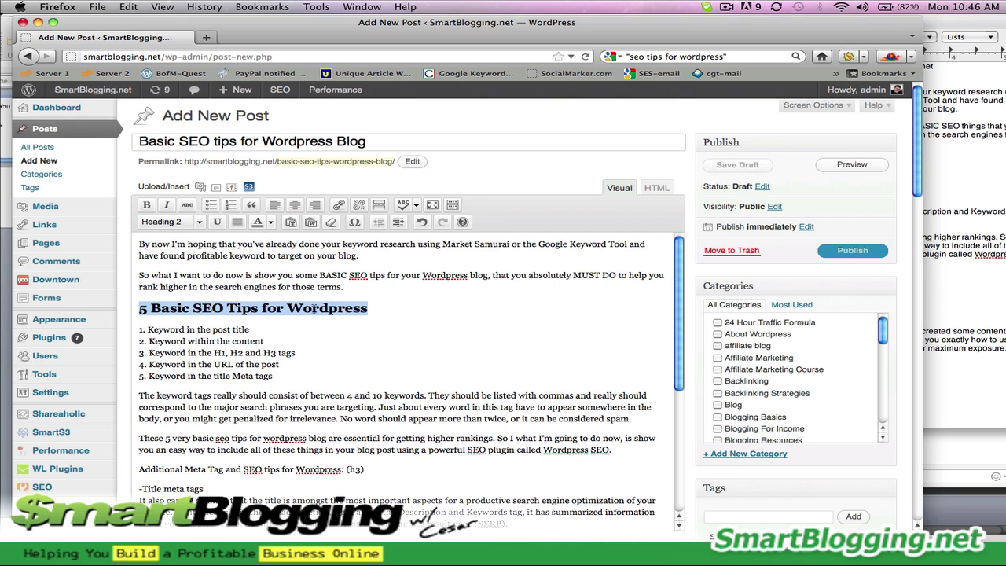
{"action": "left_click", "coordinate": [384, 311]}
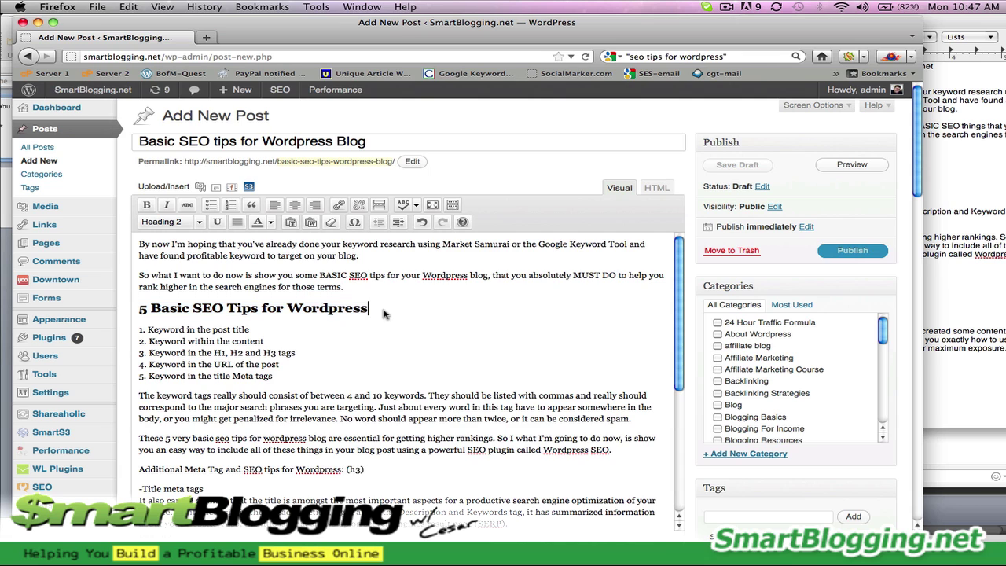
{"action": "left_click", "coordinate": [456, 205]}
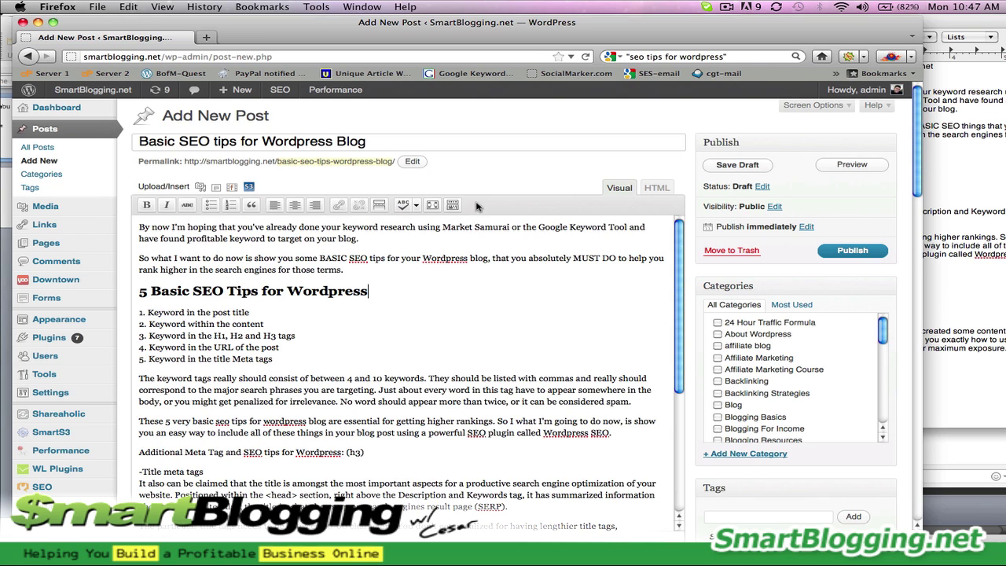
{"action": "left_click", "coordinate": [452, 206]}
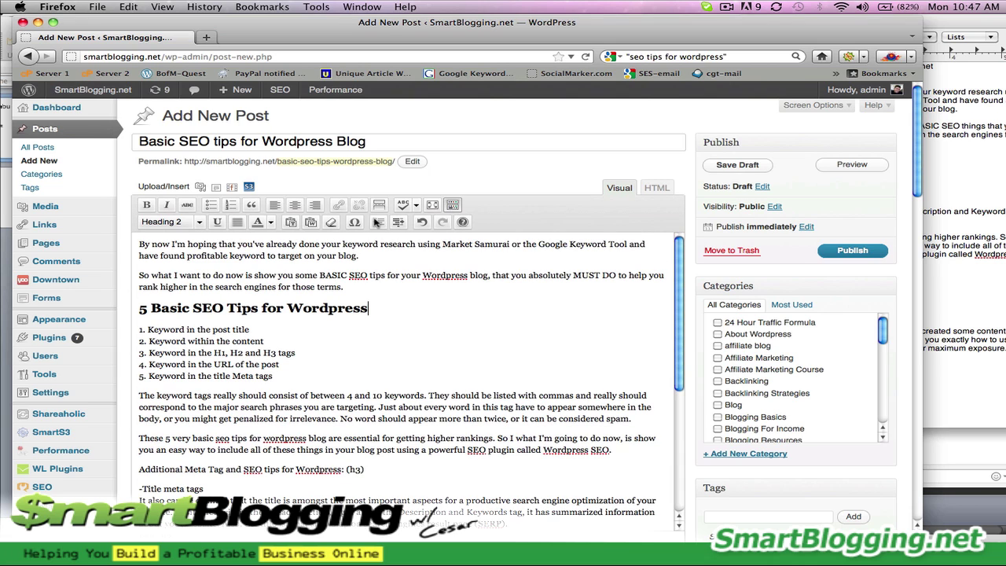
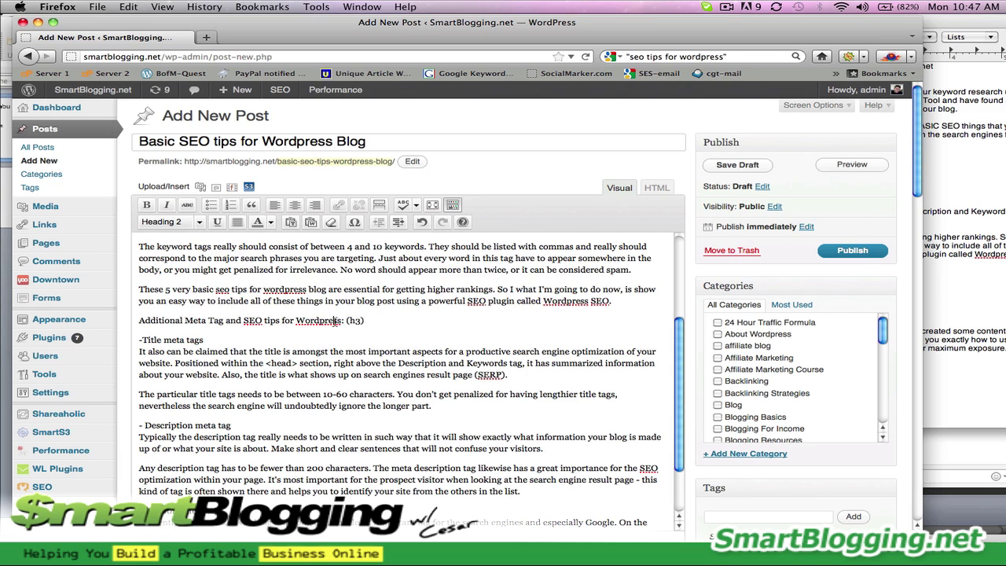
- Insert an empty line between "Additional Meta Tag and SEO tips for Wordpress: (h3)" and the "-Title meta tags" line
{"action": "triple_click", "coordinate": [339, 320]}
{"action": "left_click", "coordinate": [340, 320]}
{"action": "left_click_drag", "start_coordinate": [242, 323], "coordinate": [338, 326]}
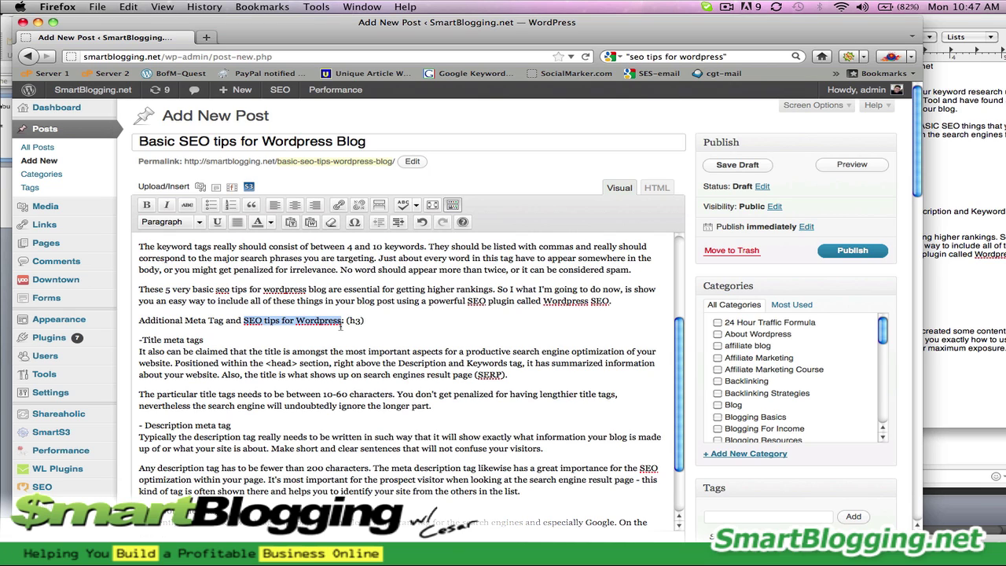
{"action": "left_click", "coordinate": [183, 320]}
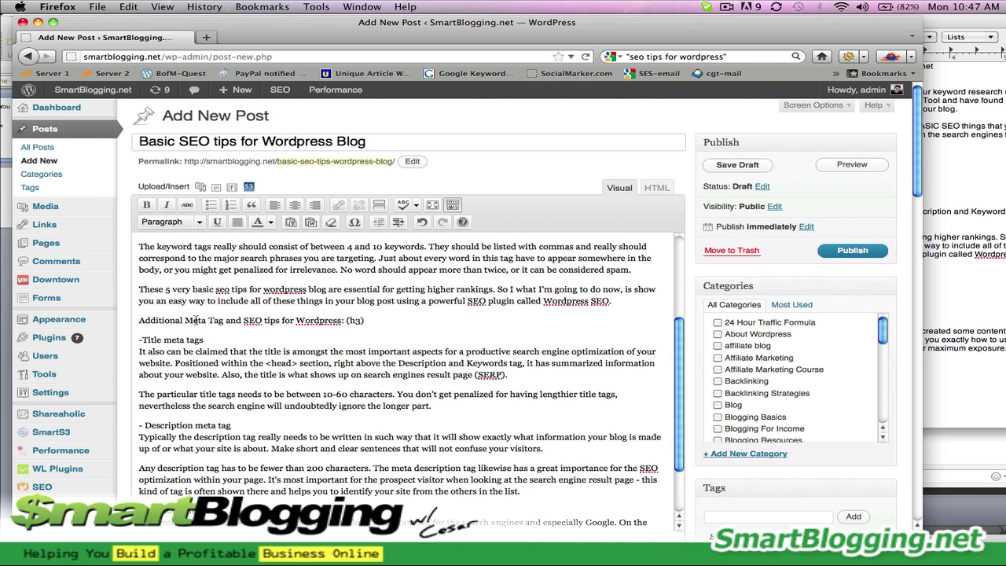
{"action": "left_click_drag", "start_coordinate": [140, 320], "coordinate": [377, 322]}
{"action": "left_click", "coordinate": [377, 323]}
{"action": "key", "text": "Return"}
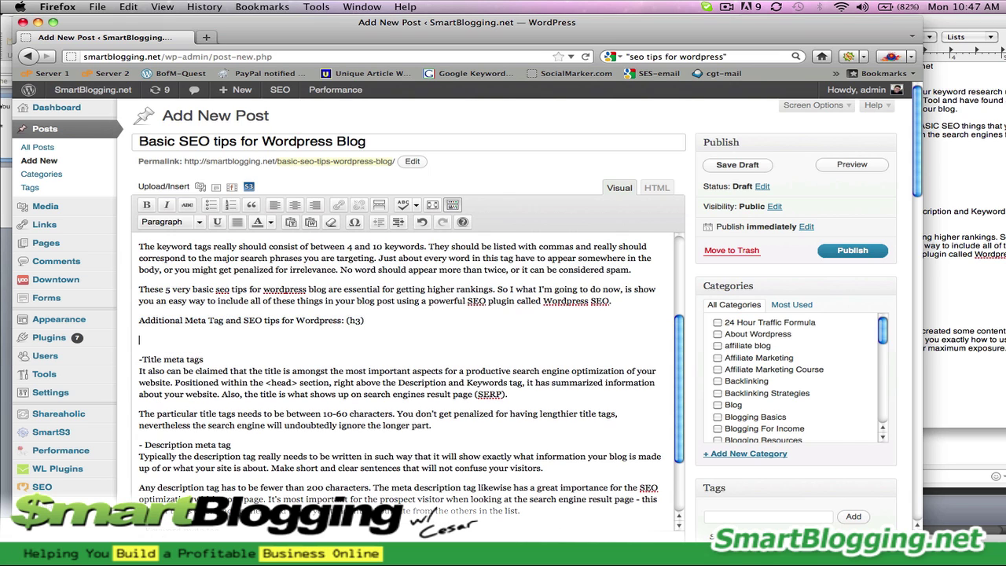
- Format the "Additional Meta Tag and SEO tips for Wordpress: (h3)" line as Heading 3
{"action": "triple_click", "coordinate": [283, 322]}
{"action": "left_click", "coordinate": [199, 222]}
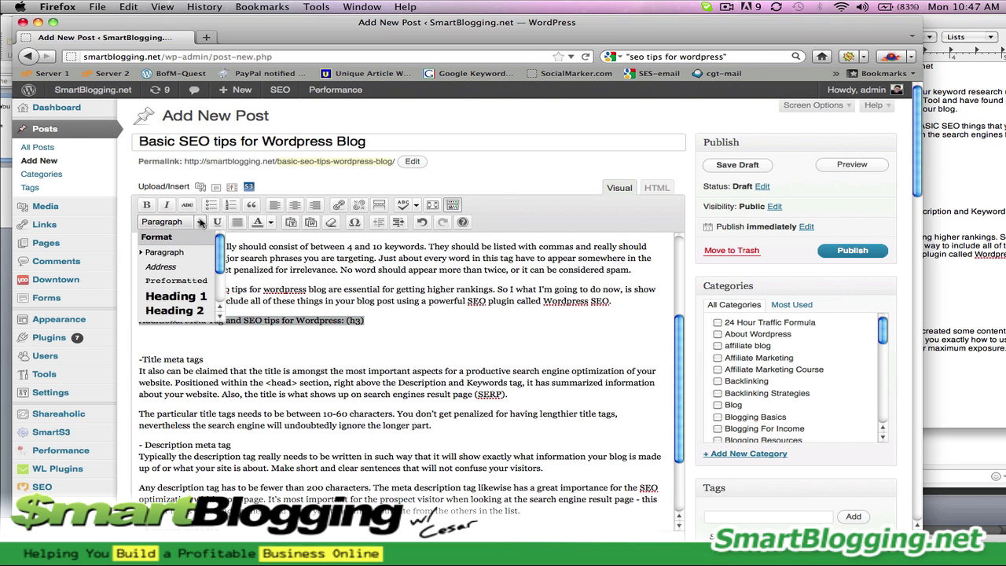
{"action": "scroll", "coordinate": [203, 310], "scroll_direction": "down", "scroll_amount": 2}
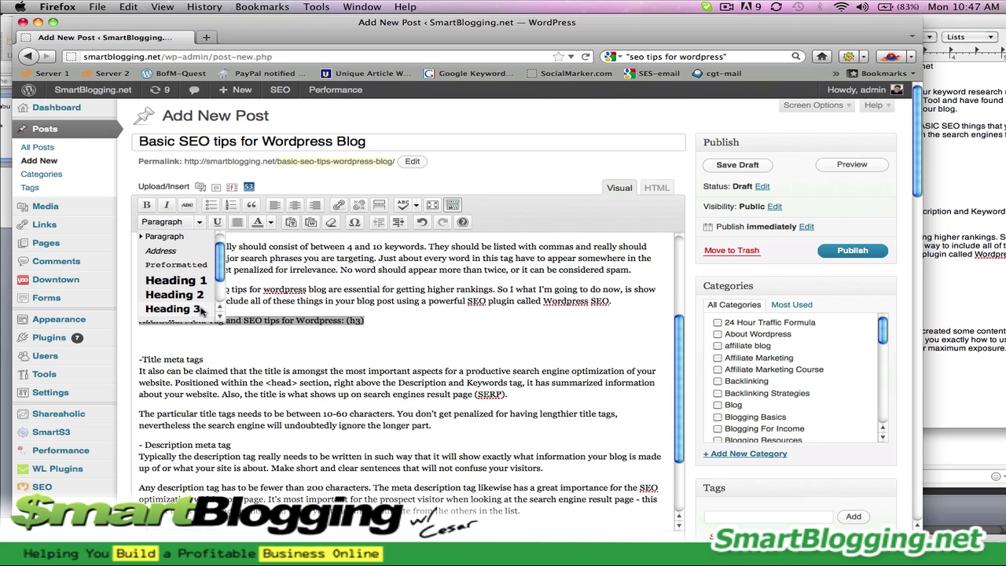
{"action": "left_click", "coordinate": [203, 311]}
{"action": "left_click", "coordinate": [365, 347]}
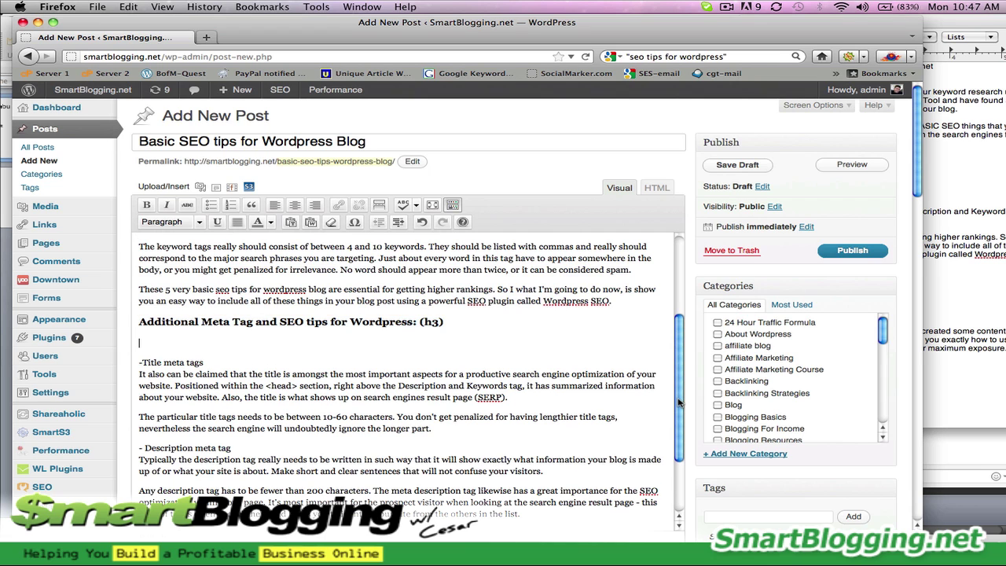
- Review the keyword phrases in the post title, the Heading 2 line and the Heading 3 line
{"action": "left_click_drag", "start_coordinate": [680, 397], "coordinate": [667, 279]}
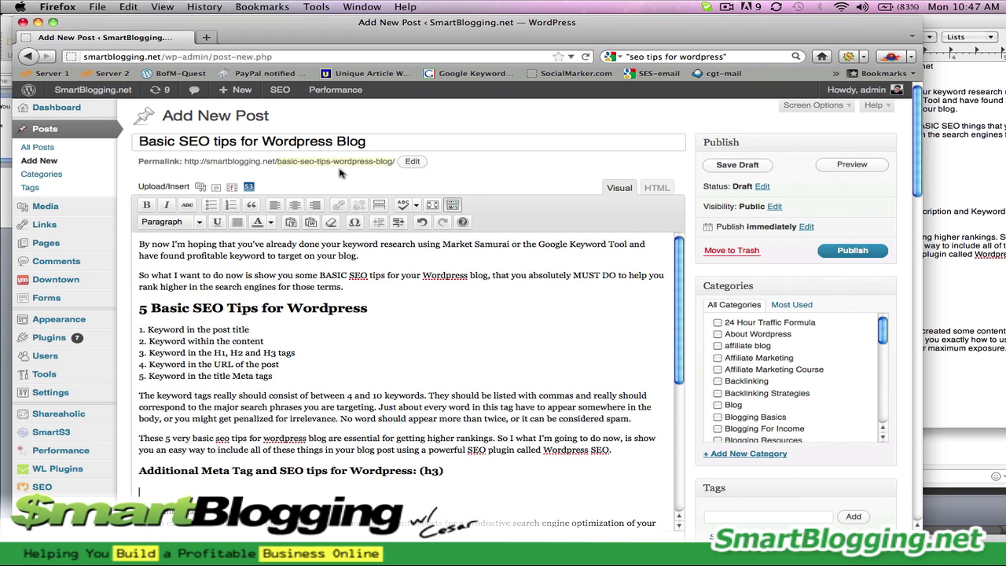
{"action": "triple_click", "coordinate": [327, 141]}
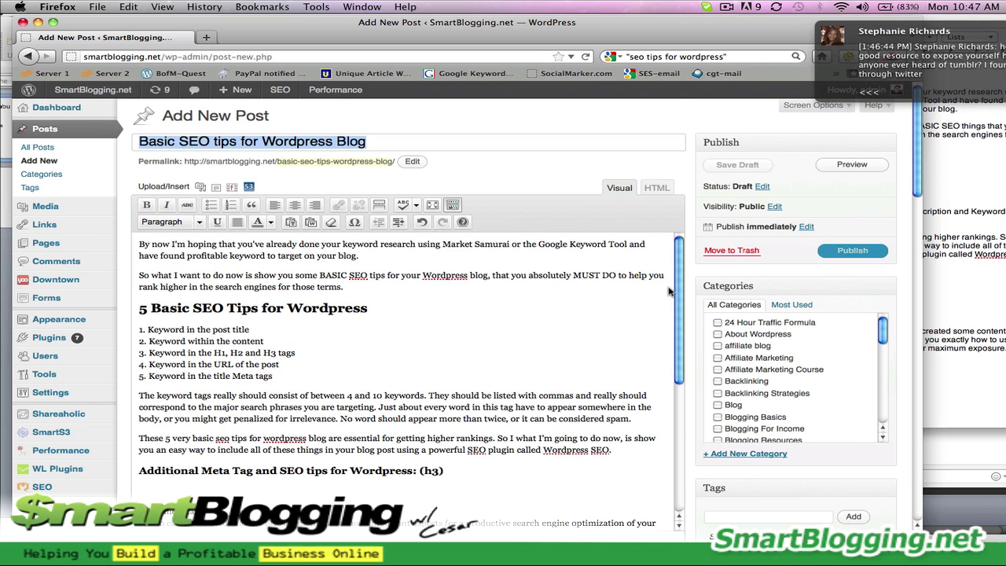
{"action": "triple_click", "coordinate": [274, 307]}
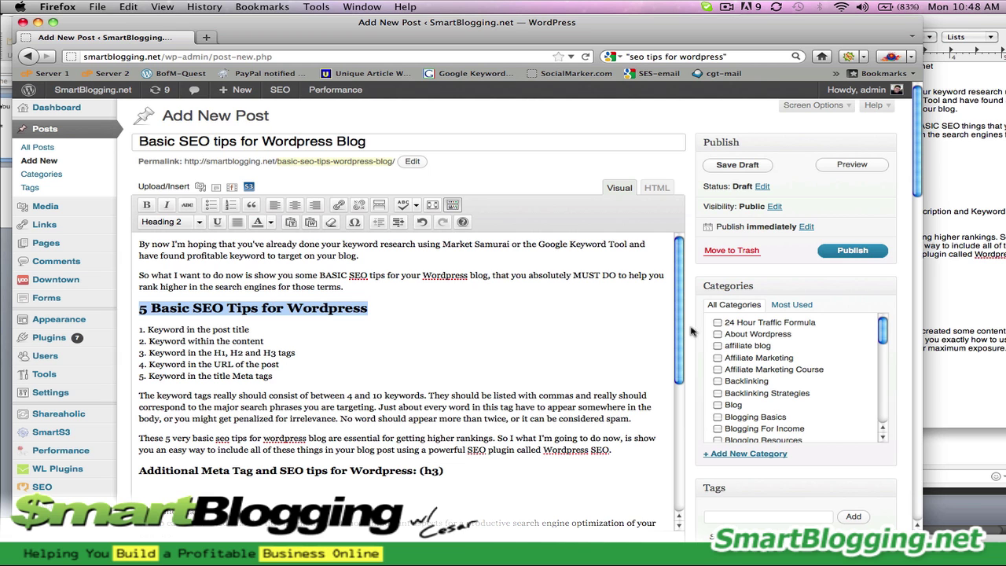
{"action": "scroll", "coordinate": [683, 327], "scroll_direction": "down", "scroll_amount": 1}
{"action": "mouse_move", "coordinate": [683, 327]}
{"action": "left_mouse_down"}
{"action": "mouse_move", "coordinate": [680, 363]}
{"action": "mouse_move", "coordinate": [672, 333]}
{"action": "left_mouse_up"}
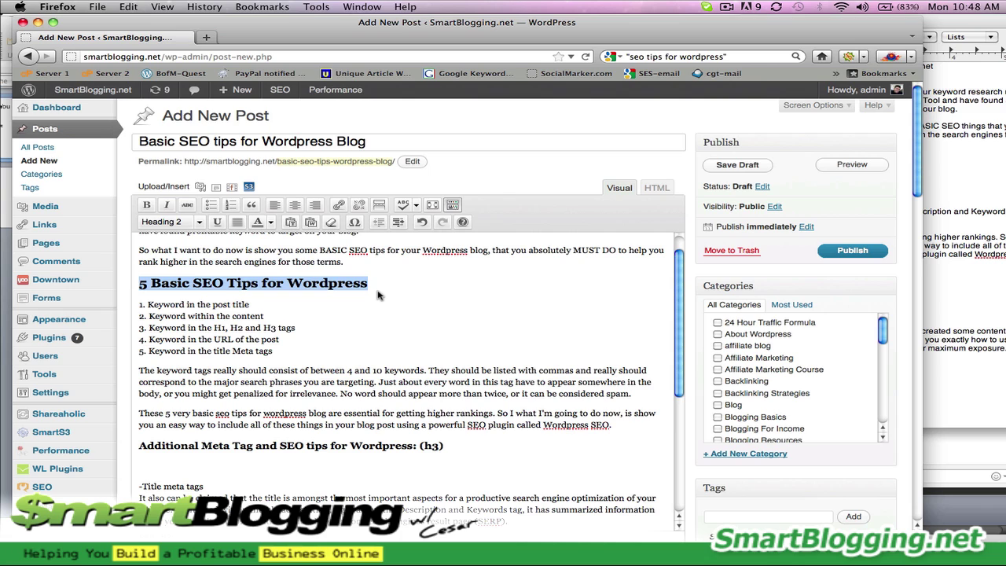
{"action": "double_click", "coordinate": [396, 446]}
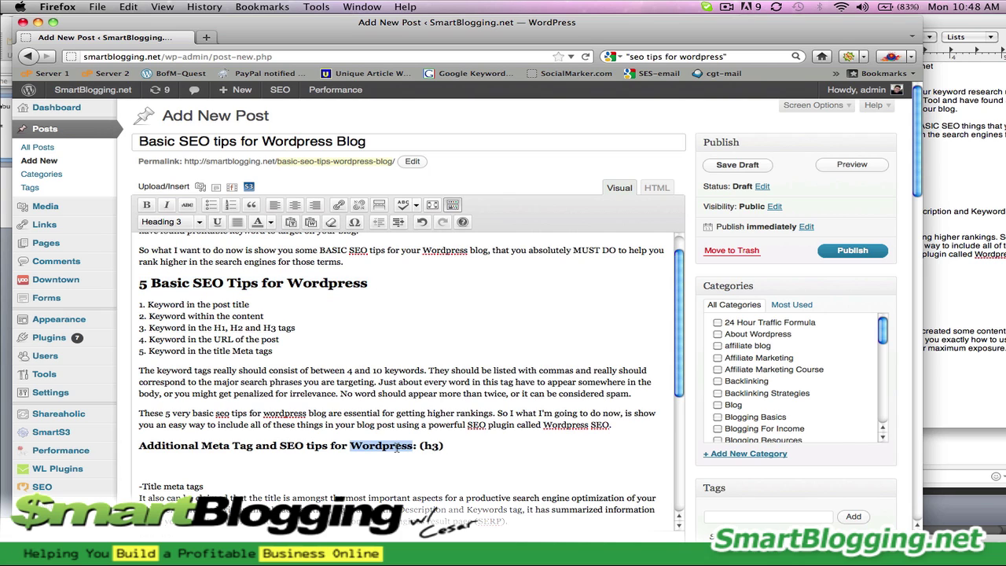
{"action": "triple_click", "coordinate": [396, 446]}
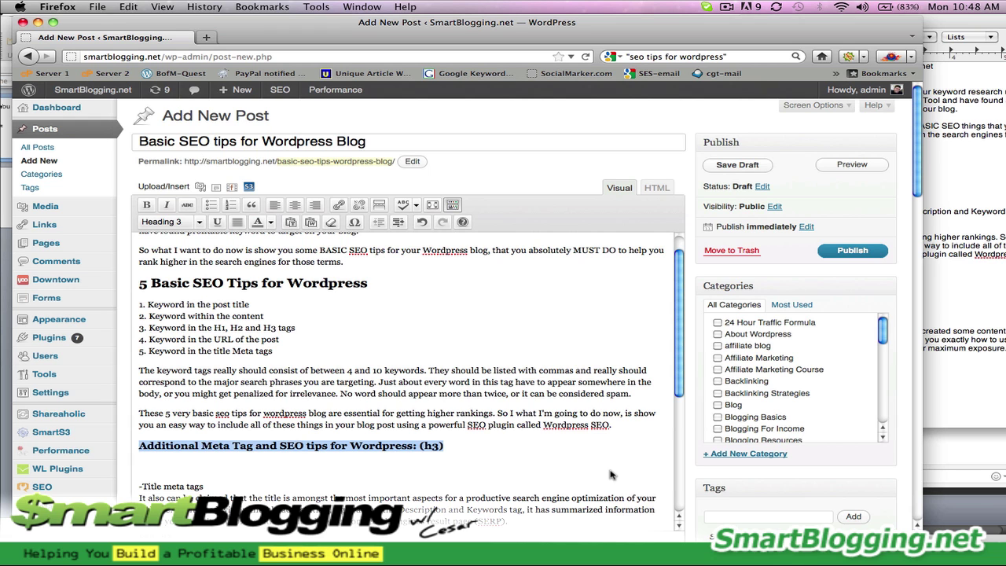
- Make the "-Title meta tags", "- Description meta tag" and "- Keyword meta tag" lines bold
{"action": "left_click_drag", "start_coordinate": [679, 326], "coordinate": [676, 384]}
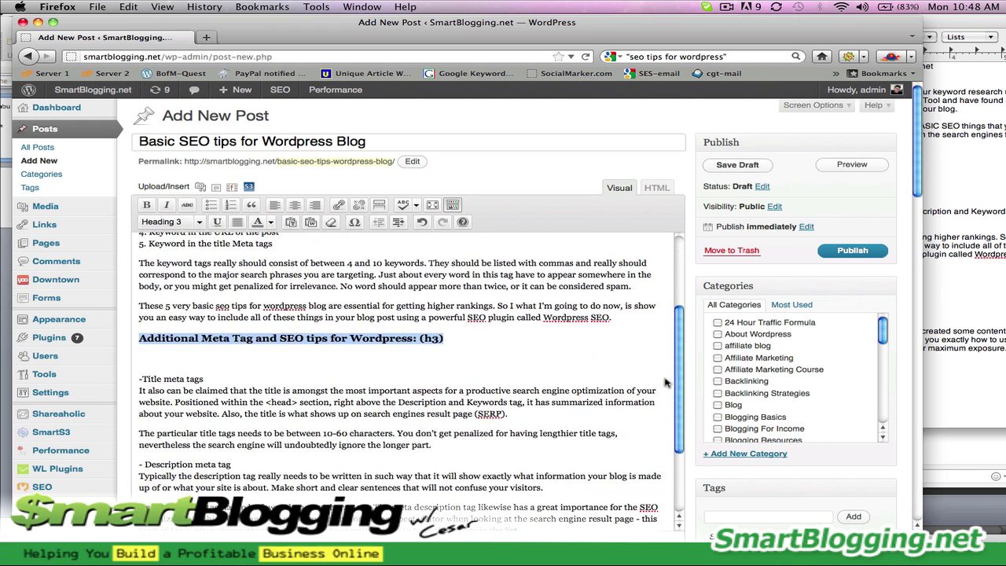
{"action": "left_click", "coordinate": [140, 383]}
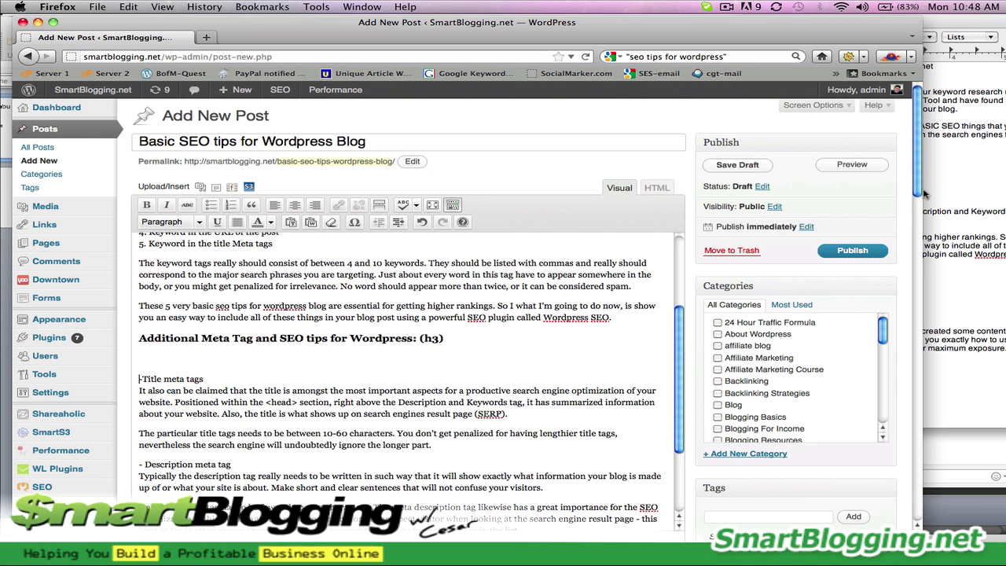
{"action": "left_click_drag", "start_coordinate": [916, 147], "coordinate": [916, 159]}
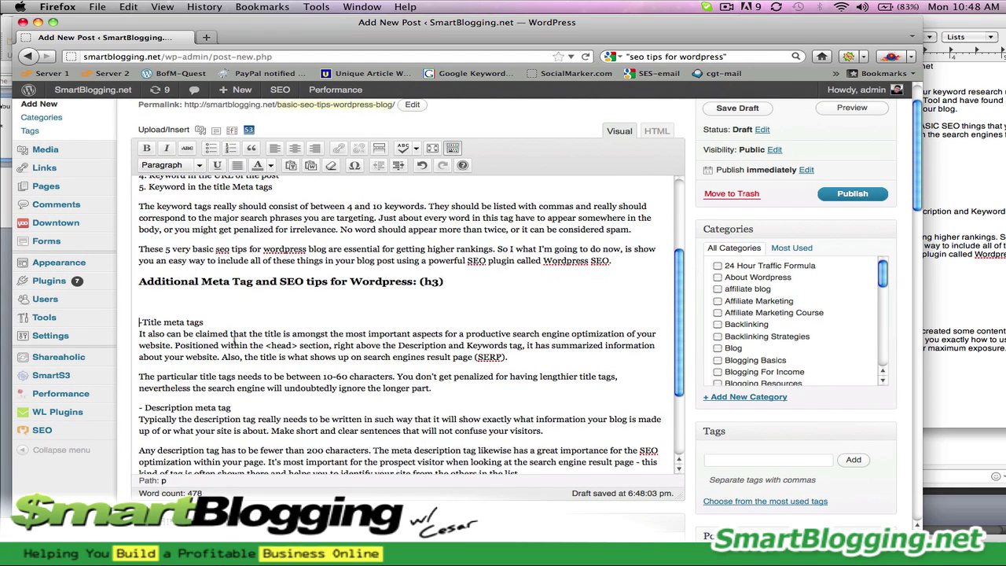
{"action": "left_click_drag", "start_coordinate": [206, 323], "coordinate": [138, 321]}
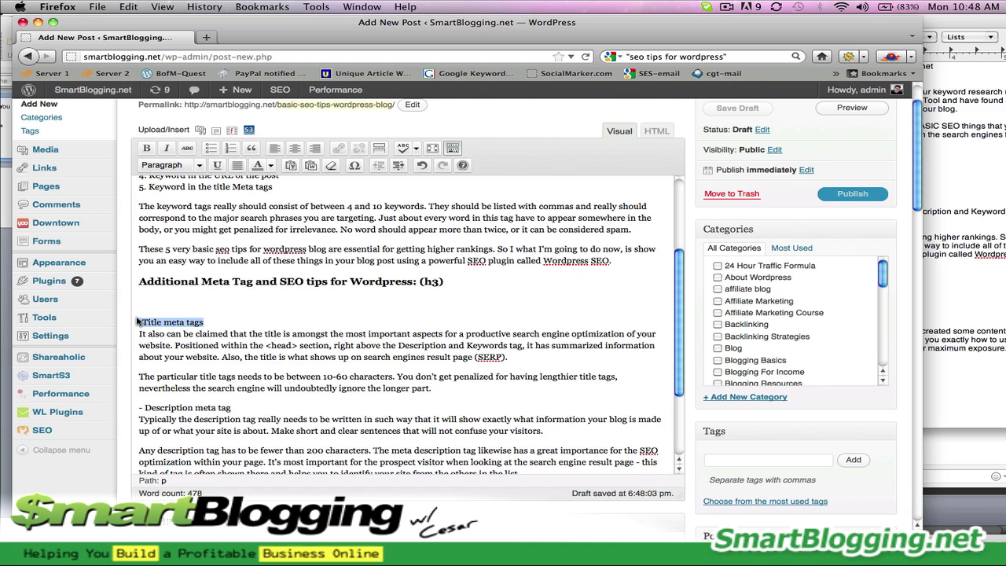
{"action": "left_click", "coordinate": [146, 148]}
{"action": "left_click_drag", "start_coordinate": [234, 412], "coordinate": [139, 408]}
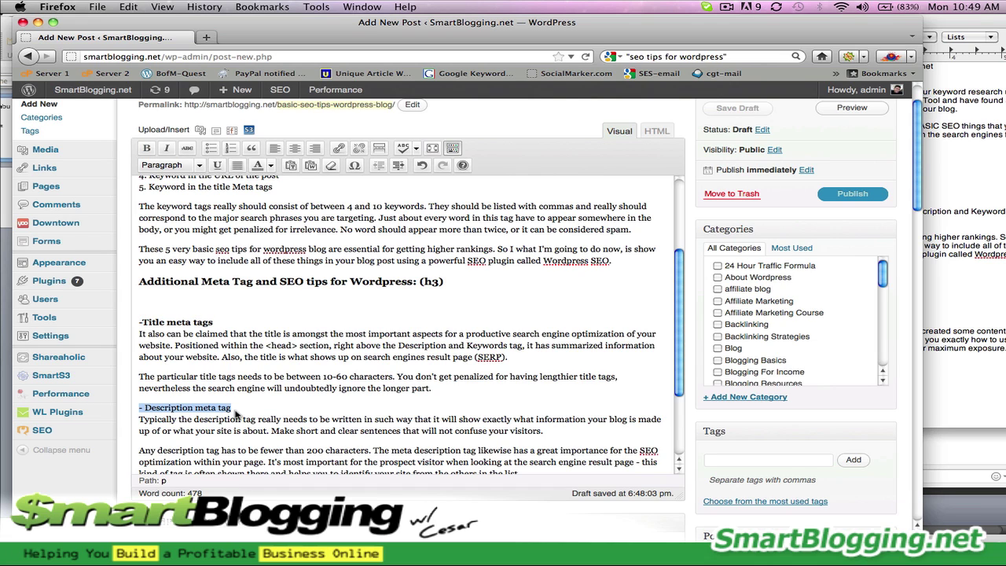
{"action": "left_click", "coordinate": [147, 148]}
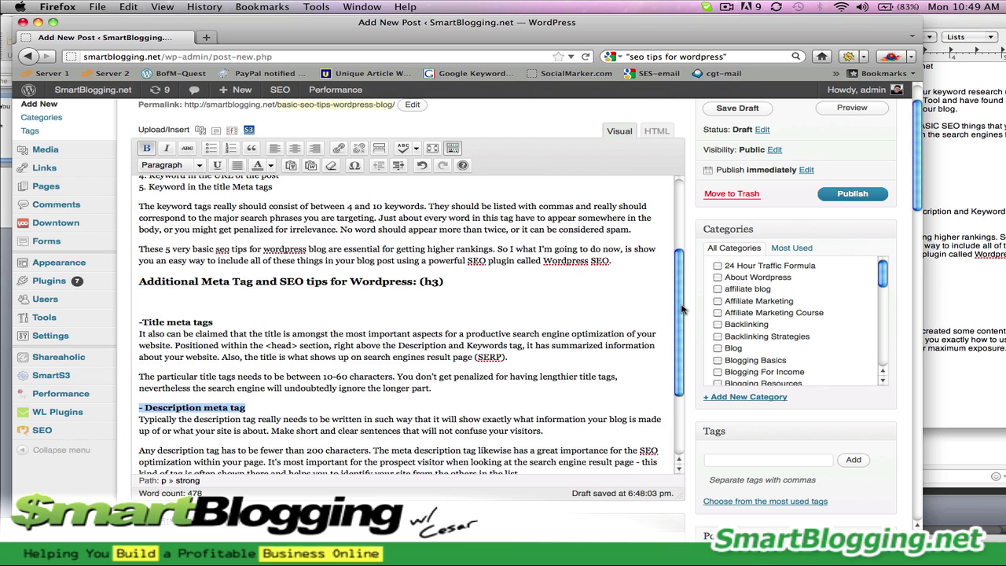
{"action": "left_click_drag", "start_coordinate": [683, 322], "coordinate": [664, 369]}
{"action": "left_click_drag", "start_coordinate": [214, 386], "coordinate": [140, 386]}
{"action": "left_click", "coordinate": [146, 148]}
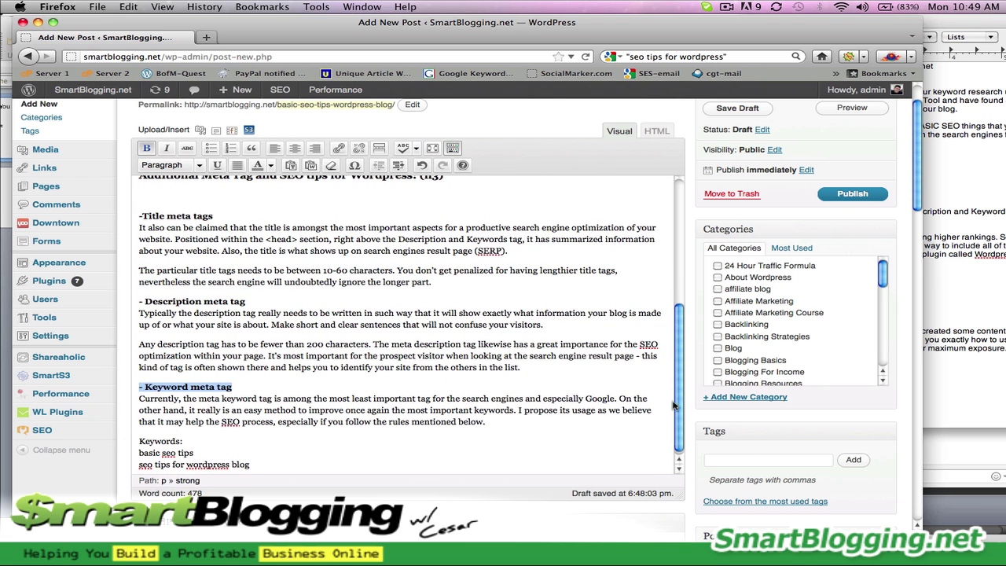
- Make "SEO Tips for Wordpress" bold within the "5 Basic SEO Tips for Wordpress" heading
{"action": "left_click_drag", "start_coordinate": [679, 406], "coordinate": [681, 234]}
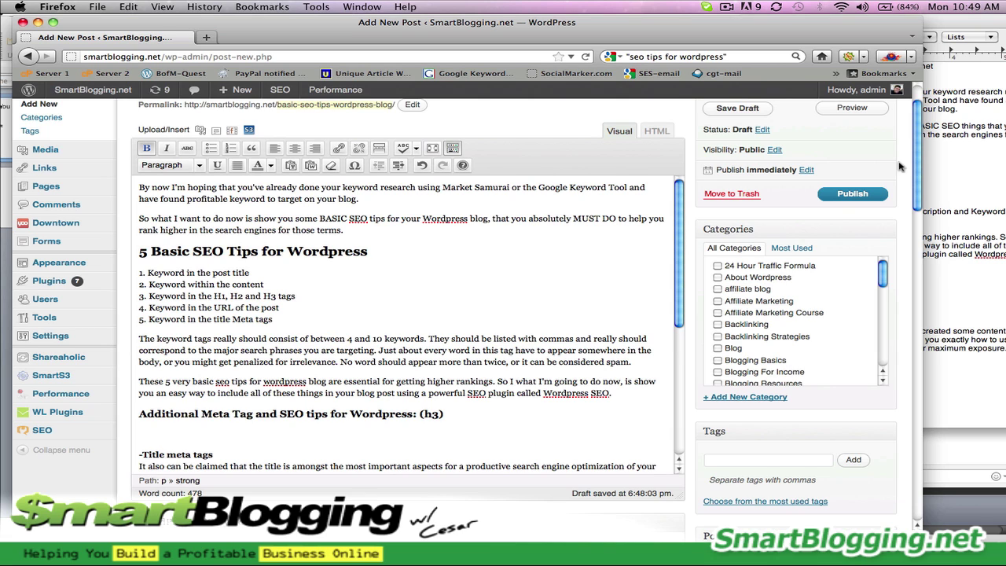
{"action": "left_click_drag", "start_coordinate": [921, 175], "coordinate": [922, 148]}
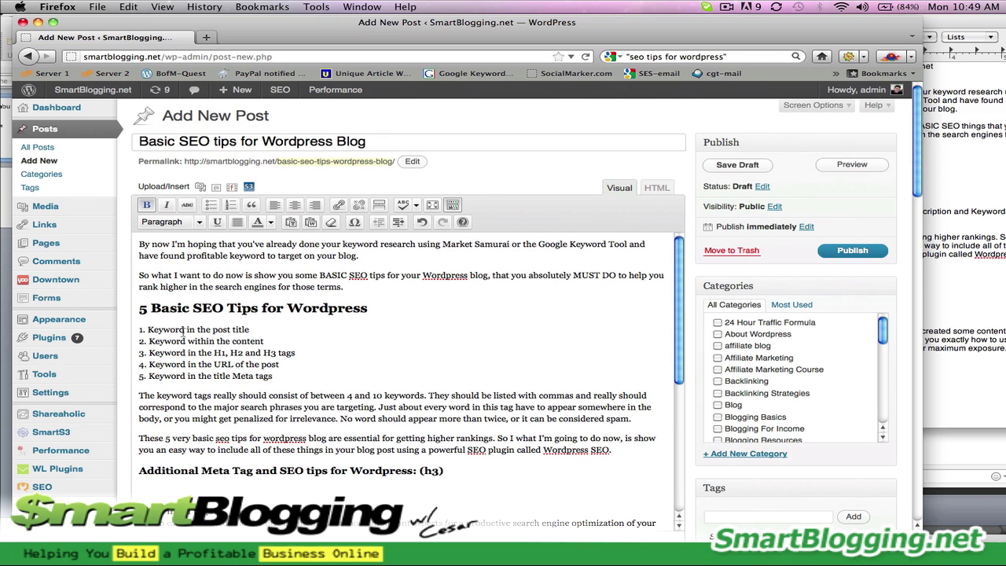
{"action": "left_click_drag", "start_coordinate": [193, 308], "coordinate": [365, 318]}
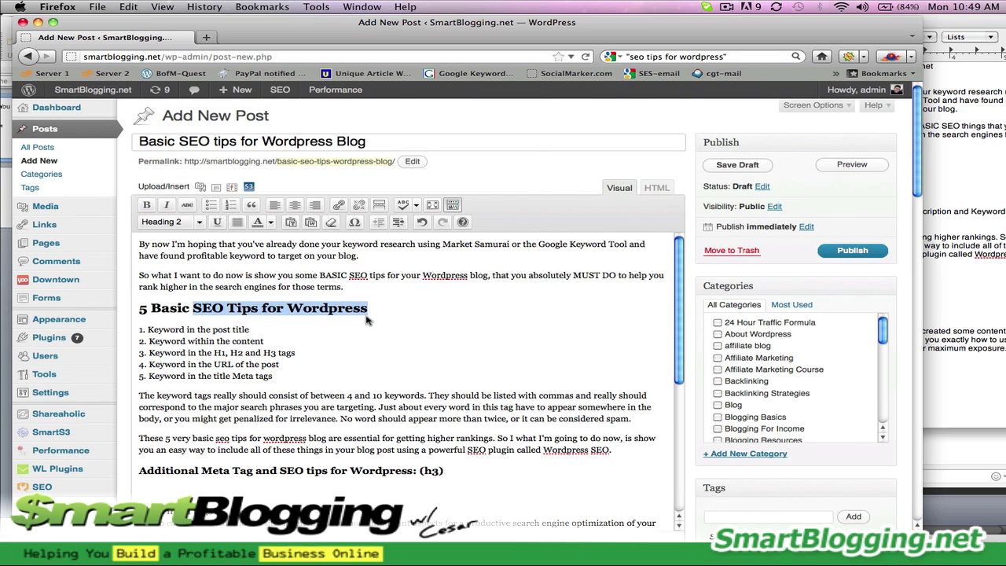
{"action": "left_click", "coordinate": [148, 206]}
- Examine the strong tags around "SEO Tips for Wordpress" in the post's HTML source, and return to the visual editor
{"action": "left_click", "coordinate": [657, 191]}
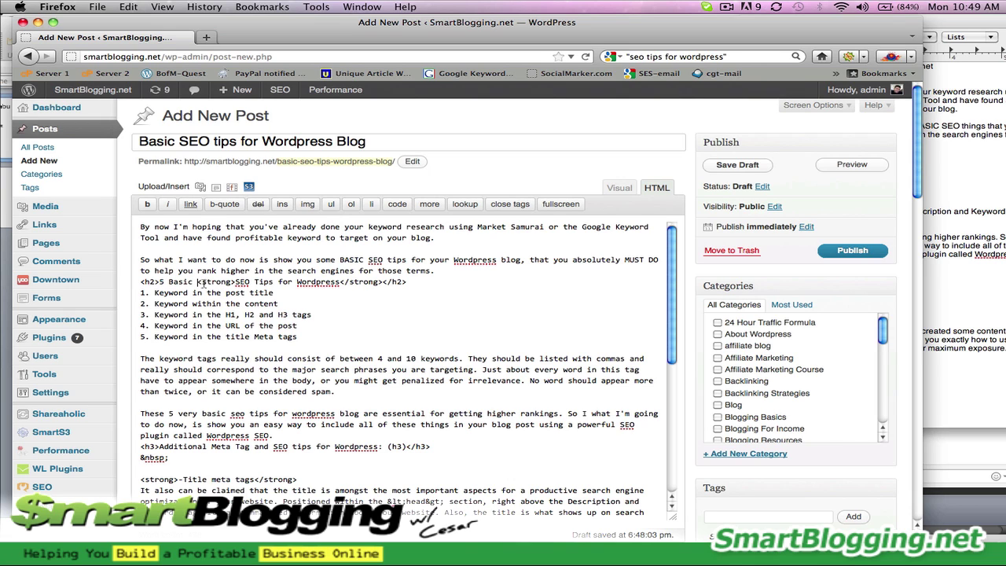
{"action": "left_click_drag", "start_coordinate": [198, 283], "coordinate": [234, 283]}
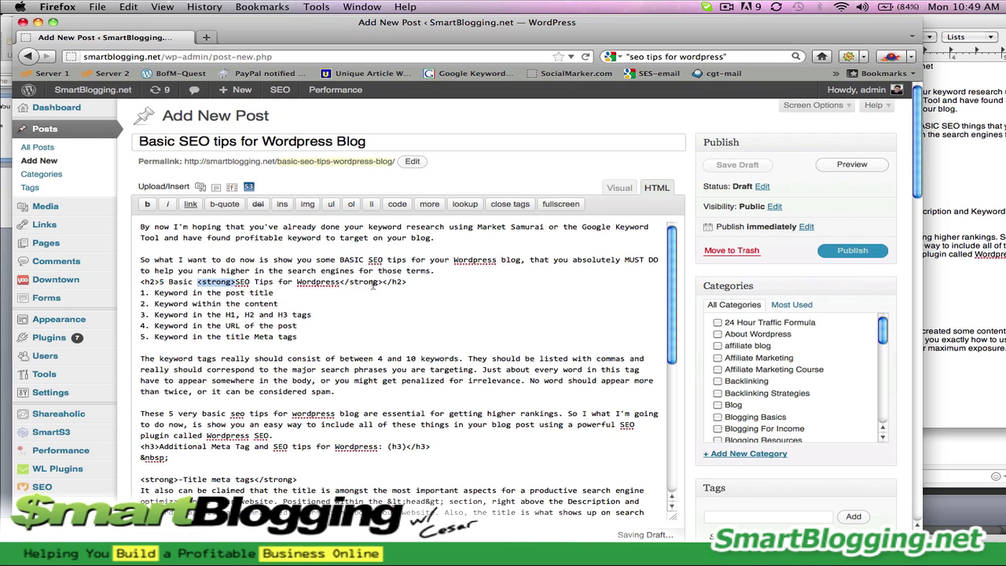
{"action": "left_click_drag", "start_coordinate": [339, 283], "coordinate": [383, 283]}
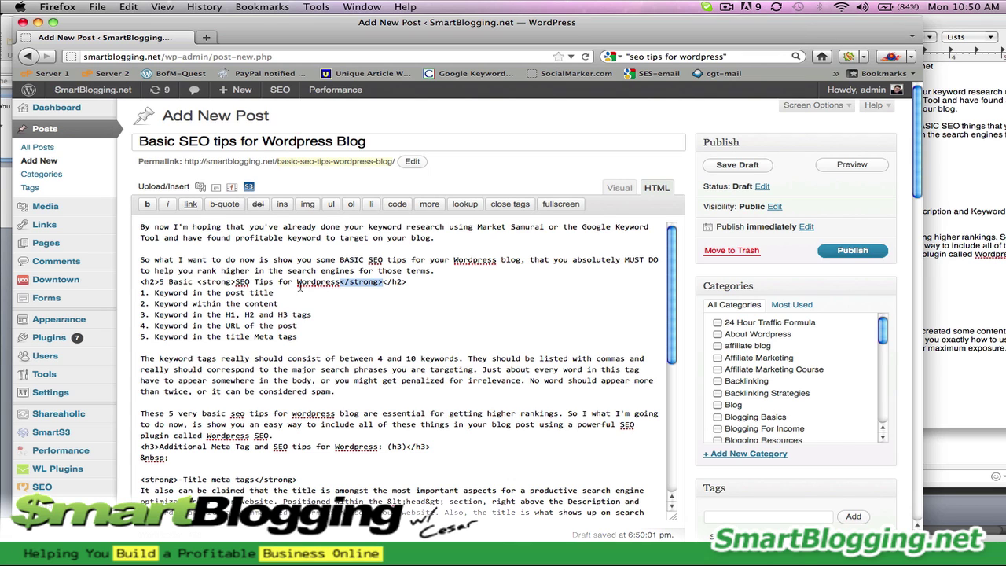
{"action": "left_click", "coordinate": [619, 189]}
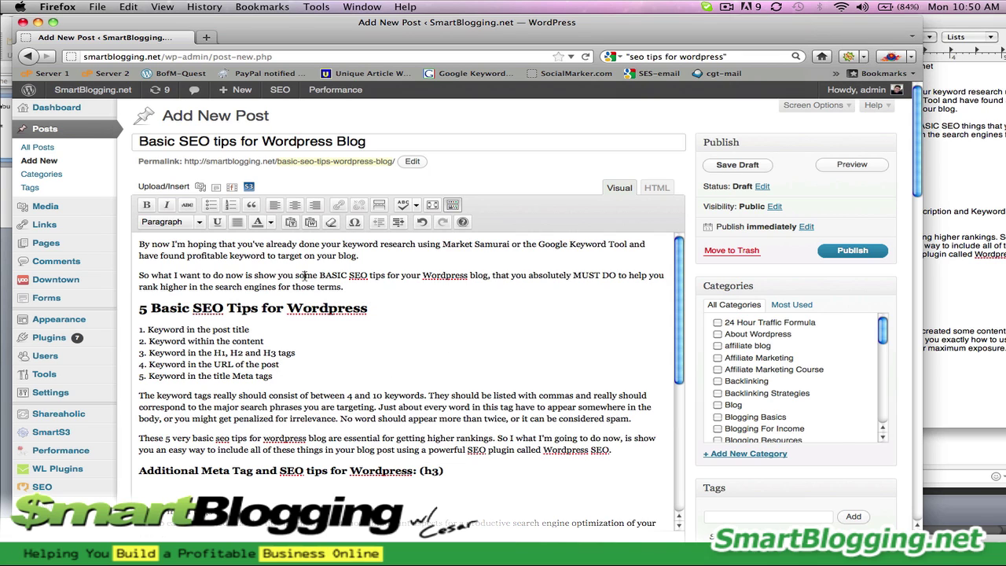
- Make "BASIC SEO tips for your Wordpress blog" in the second paragraph and "basic seo tips for wordpress blog" below the numbered list bold
{"action": "left_click_drag", "start_coordinate": [319, 275], "coordinate": [488, 276]}
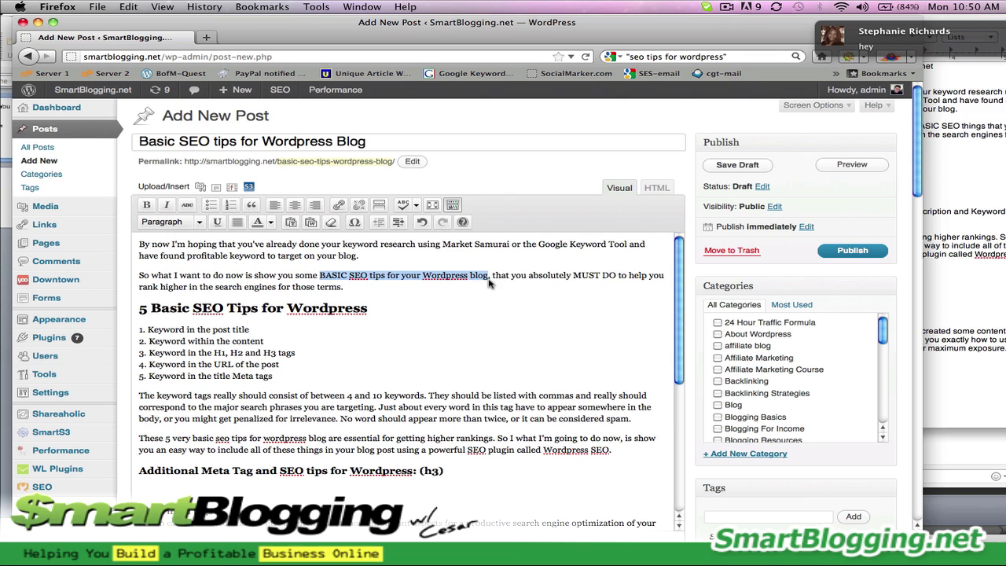
{"action": "left_click", "coordinate": [147, 205]}
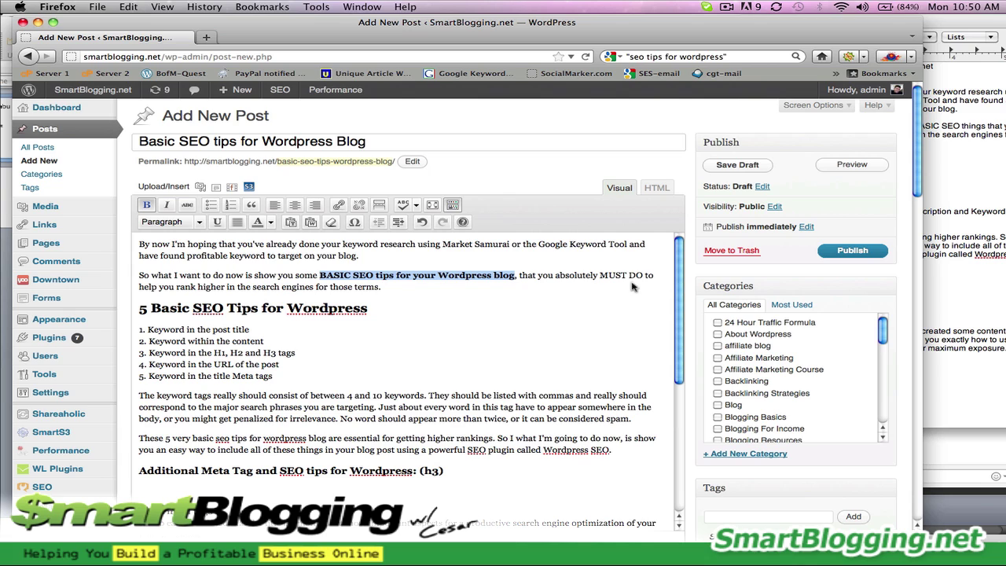
{"action": "left_click_drag", "start_coordinate": [681, 296], "coordinate": [681, 367]}
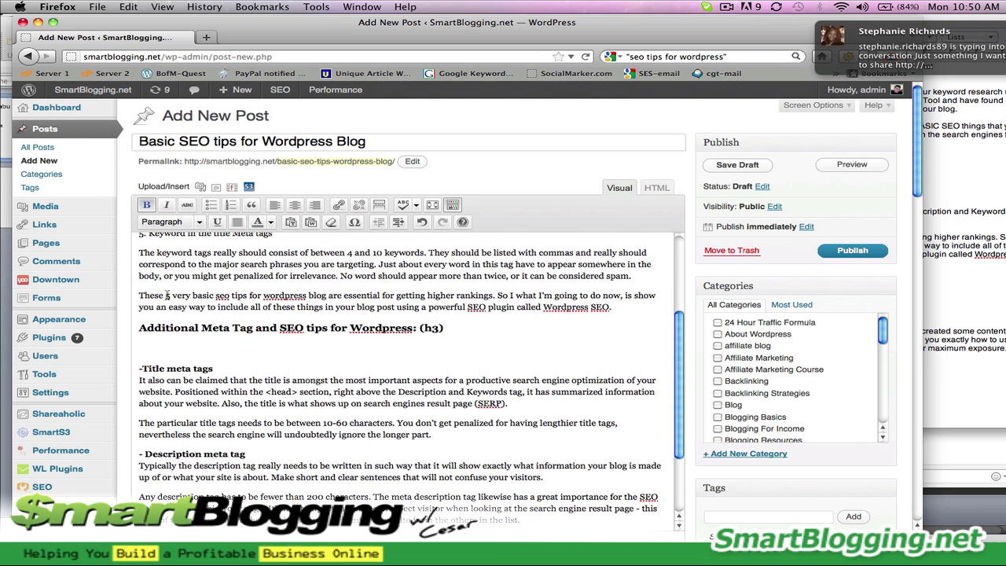
{"action": "left_click_drag", "start_coordinate": [193, 296], "coordinate": [327, 296]}
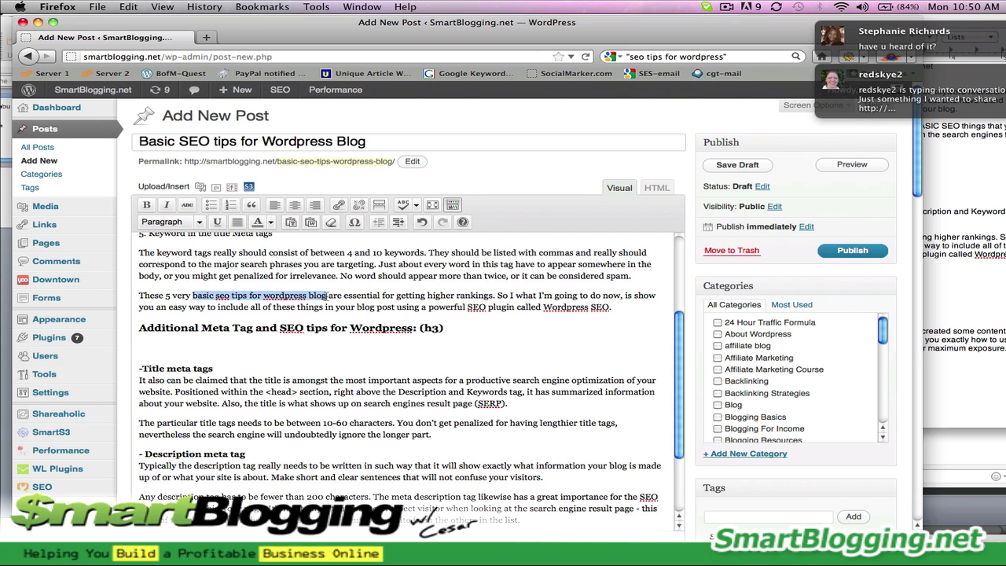
{"action": "left_click", "coordinate": [147, 205]}
- Open the post's permalink for editing and insert "for-" before "wordpress" so the slug reads "basic-seo-tips-for-wordpress-blog"
{"action": "left_click_drag", "start_coordinate": [676, 333], "coordinate": [691, 228]}
{"action": "left_click", "coordinate": [358, 141]}
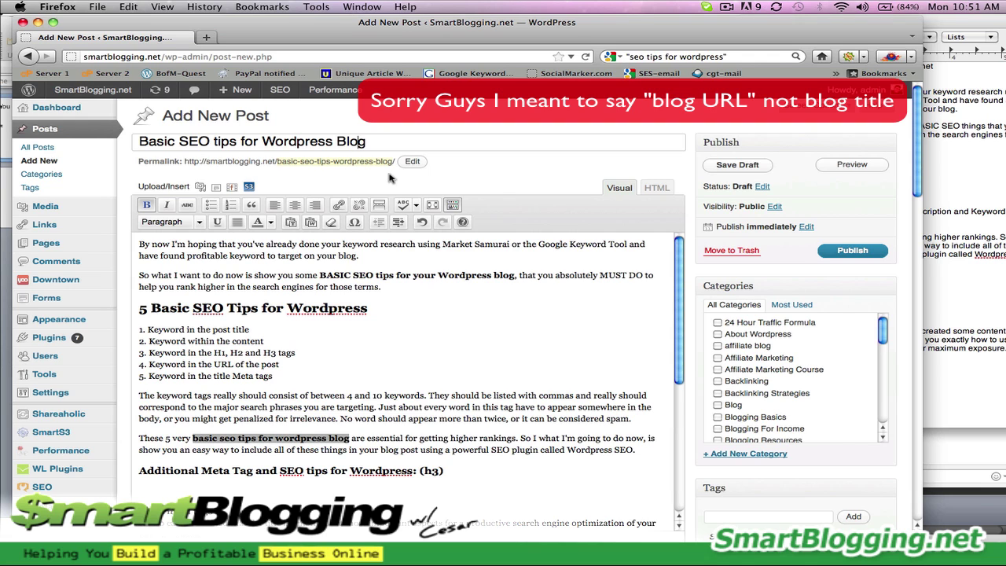
{"action": "left_click", "coordinate": [412, 161]}
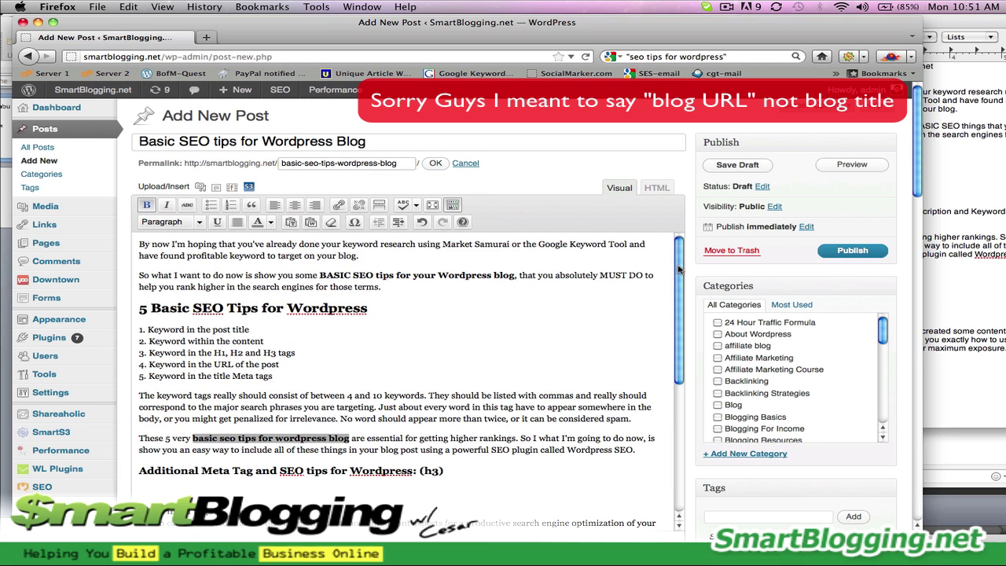
{"action": "left_click_drag", "start_coordinate": [680, 271], "coordinate": [655, 447]}
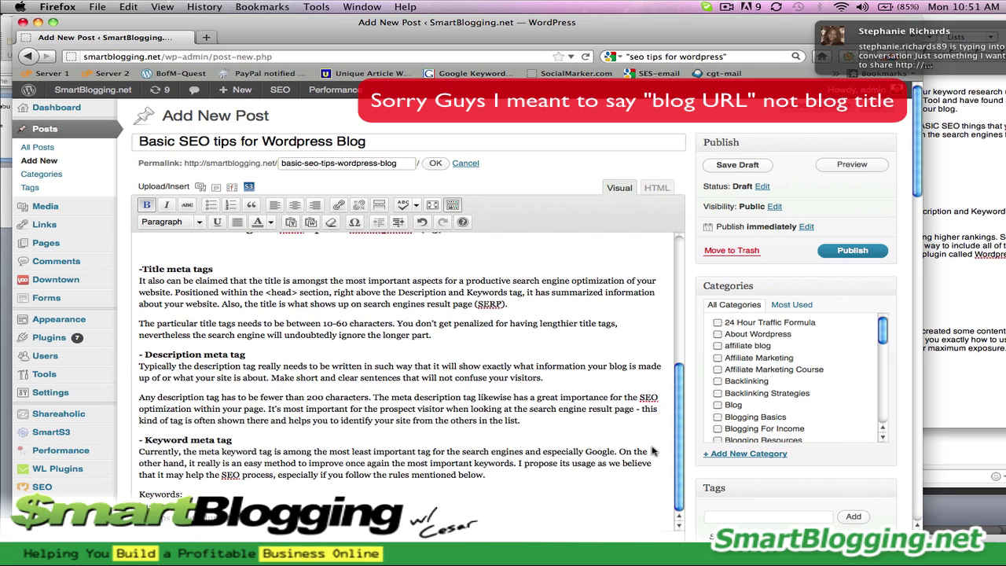
{"action": "scroll", "coordinate": [662, 248], "scroll_direction": "up", "scroll_amount": 10}
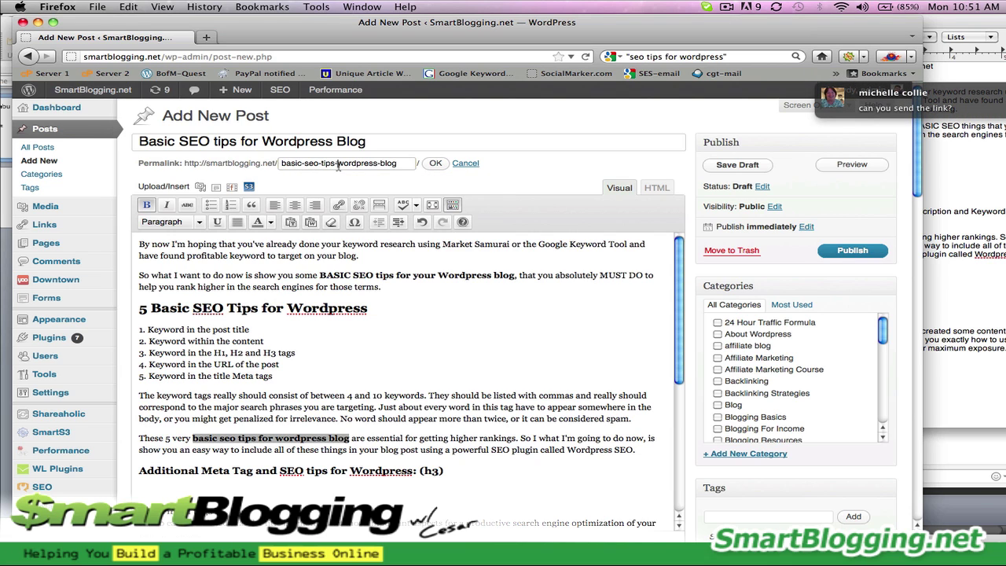
{"action": "left_click", "coordinate": [338, 163]}
{"action": "type", "text": "fo"}
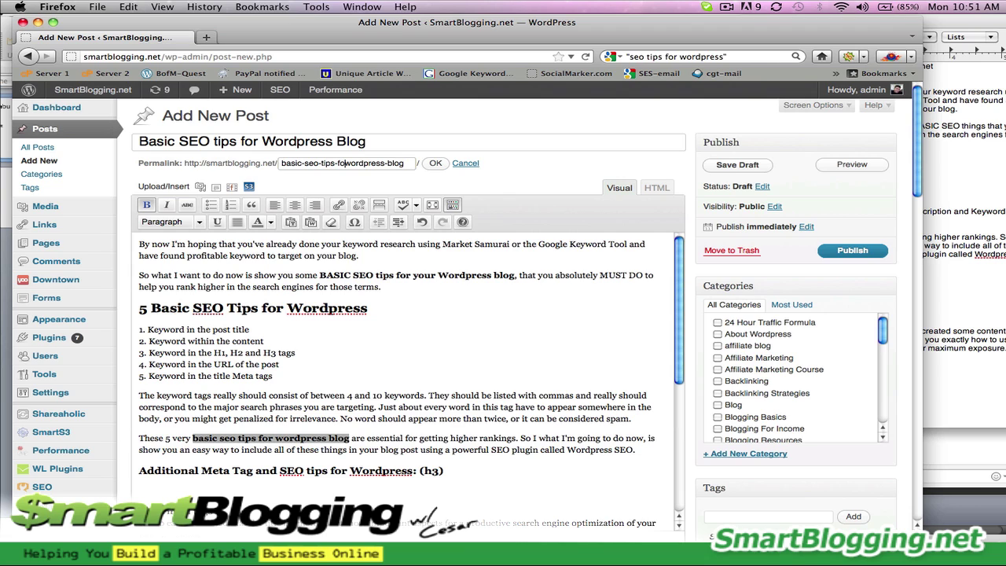
{"action": "type", "text": "r"}
{"action": "type", "text": "-"}
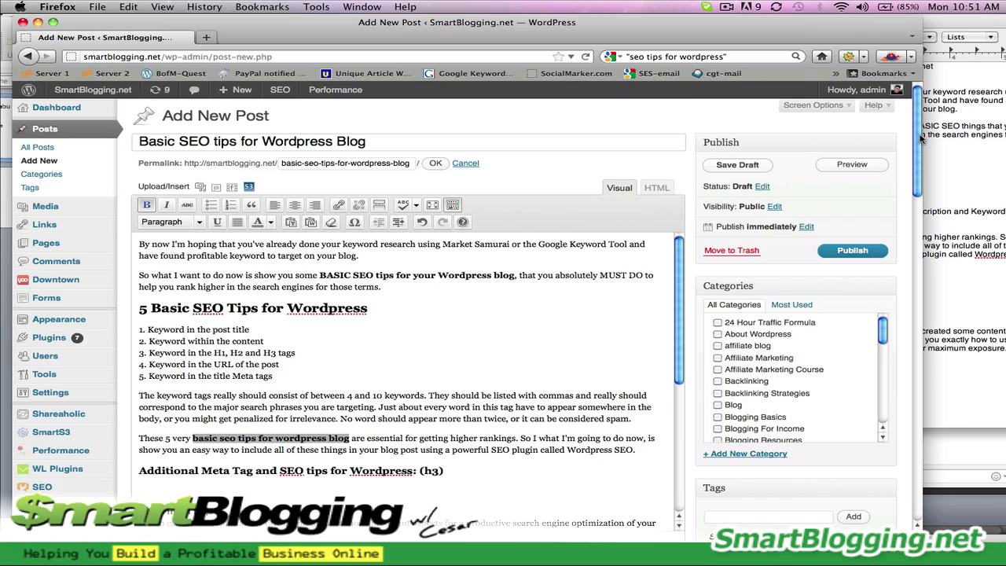
- Save the post as a draft
{"action": "mouse_move", "coordinate": [922, 138]}
{"action": "left_mouse_down"}
{"action": "mouse_move", "coordinate": [920, 197]}
{"action": "mouse_move", "coordinate": [926, 137]}
{"action": "left_mouse_up"}
{"action": "left_click", "coordinate": [748, 156]}
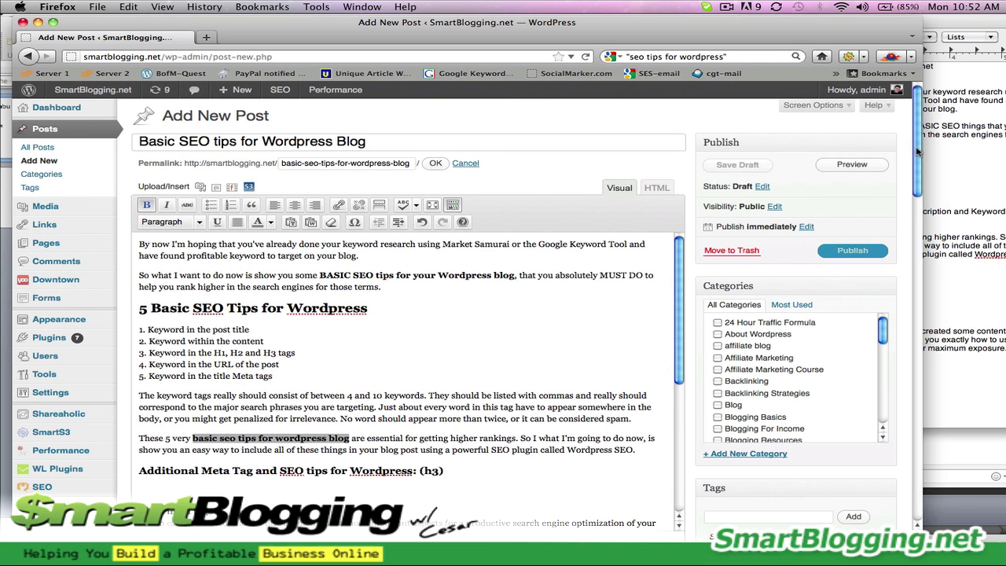
{"action": "scroll", "coordinate": [918, 147], "scroll_direction": "down", "scroll_amount": 5}
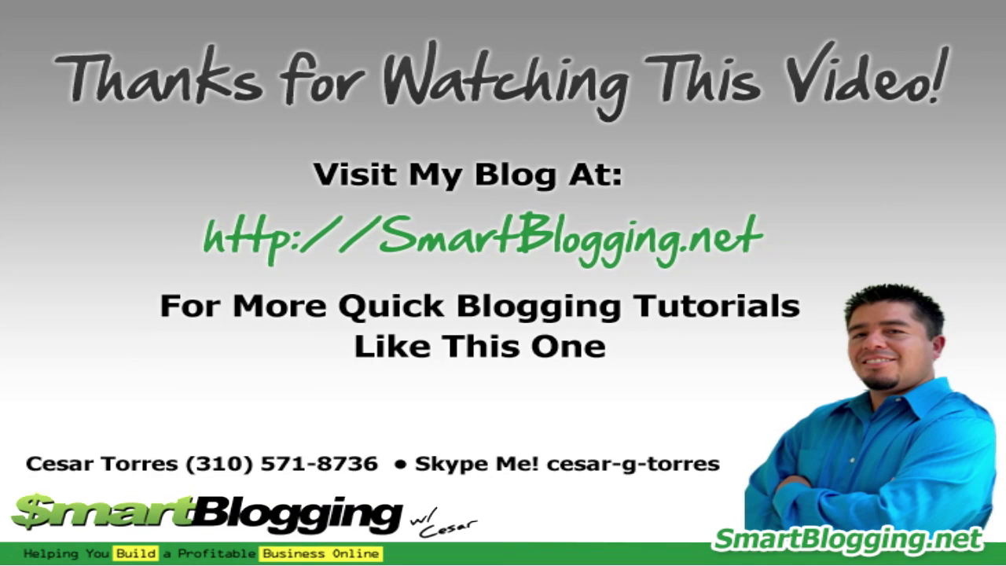